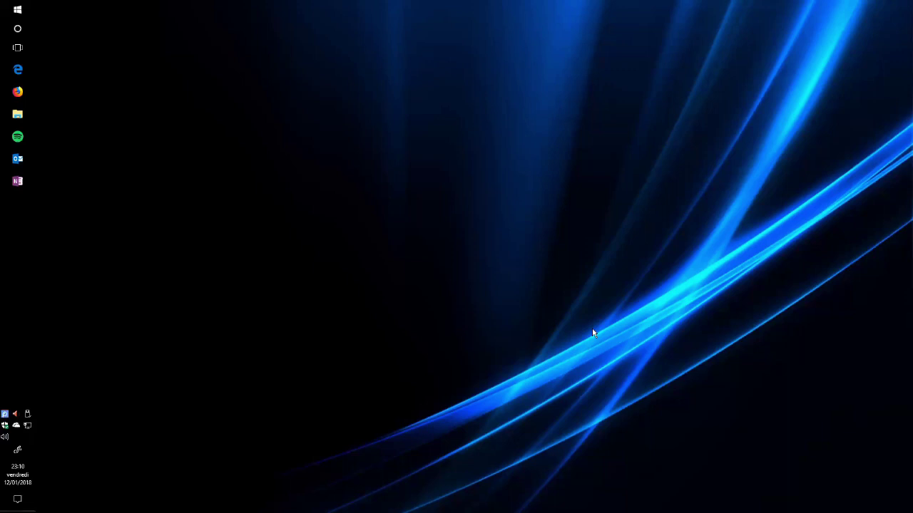
Launch Microsoft Edge from the Windows taskbar
{"action": "left_click", "coordinate": [17, 70]}
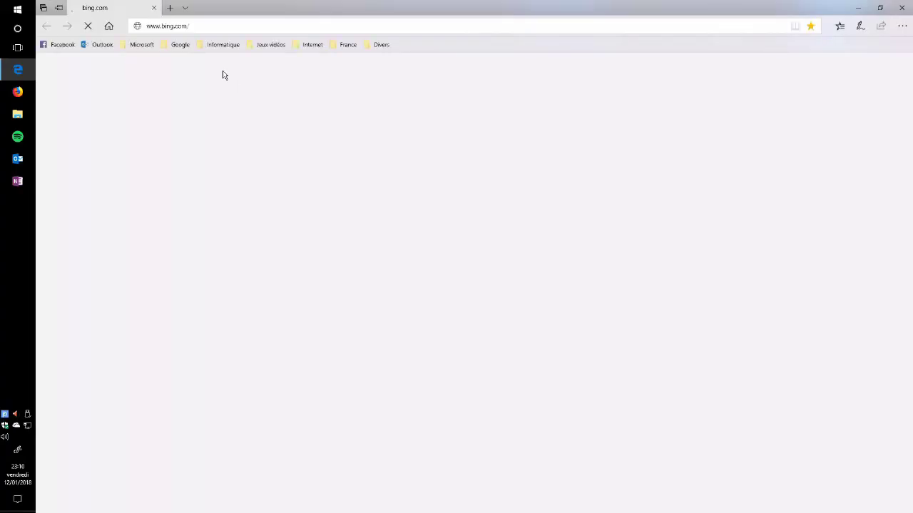
Search Bing for 'team viewer' and open the French teamviewer.com homepage from the first result
{"action": "type", "text": "team vie"}
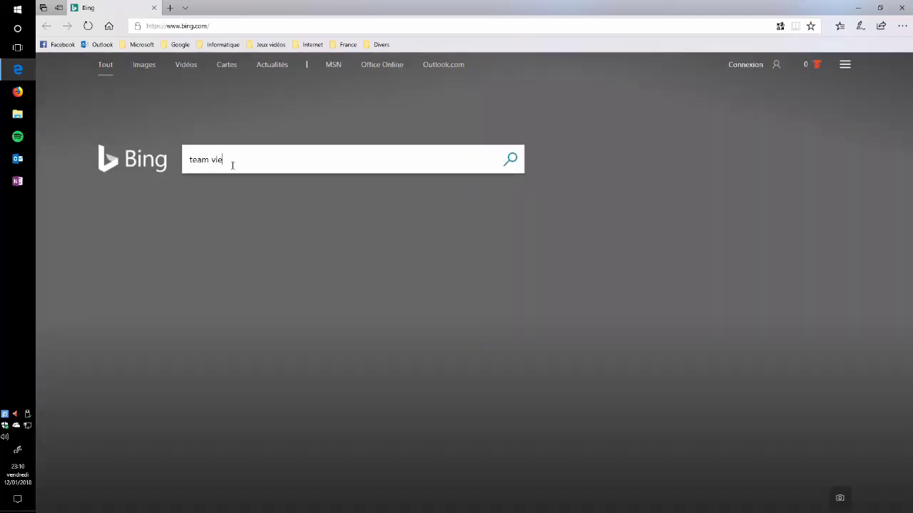
{"action": "type", "text": "wer"}
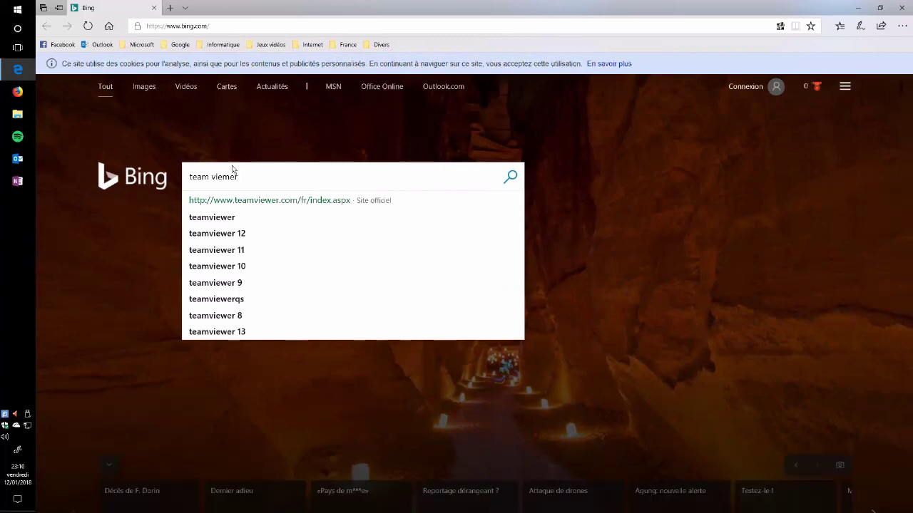
{"action": "key", "text": "Return"}
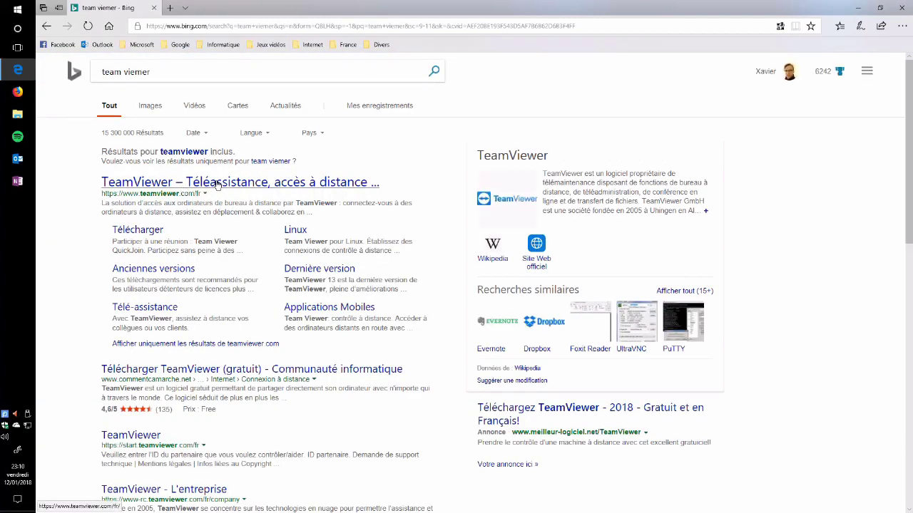
{"action": "left_click", "coordinate": [218, 186]}
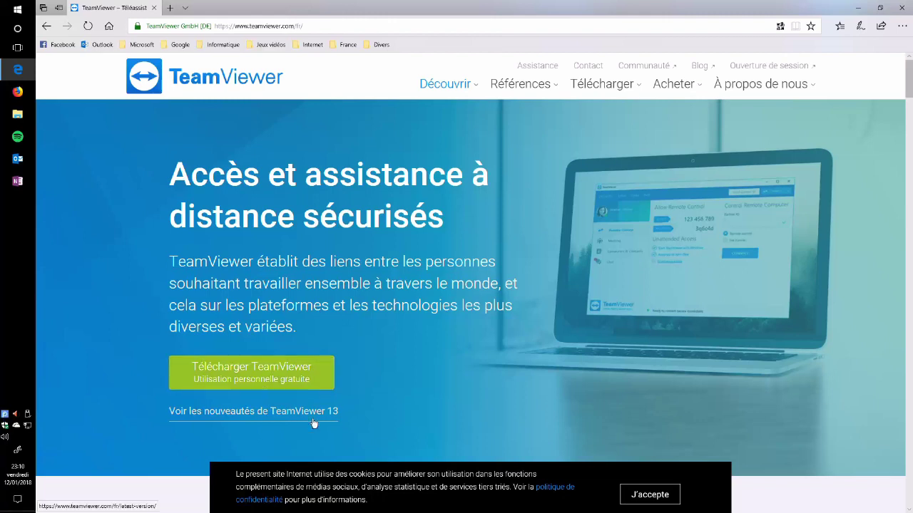
Request the TeamViewer_Setup.exe download, close Edge despite the unfinished download, and show the Start menu
{"action": "left_click", "coordinate": [300, 376]}
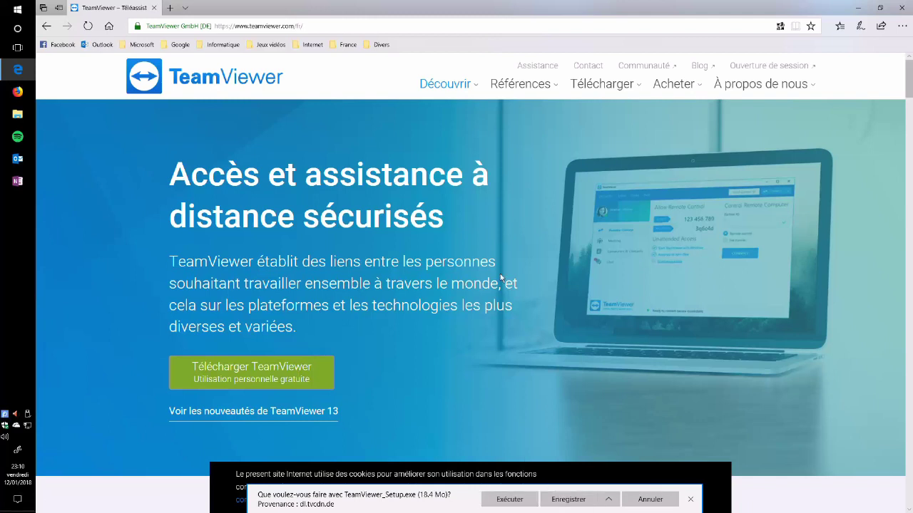
{"action": "left_click", "coordinate": [902, 7]}
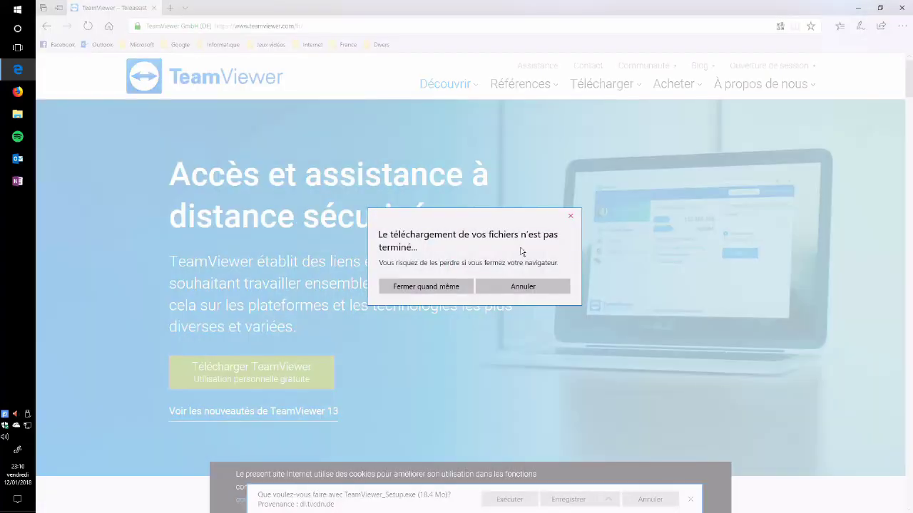
{"action": "left_click", "coordinate": [426, 286]}
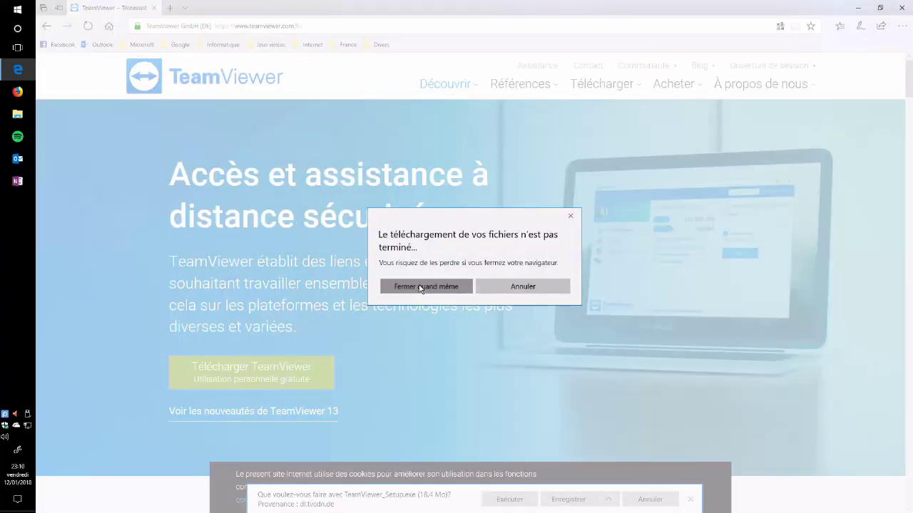
{"action": "left_click", "coordinate": [19, 9]}
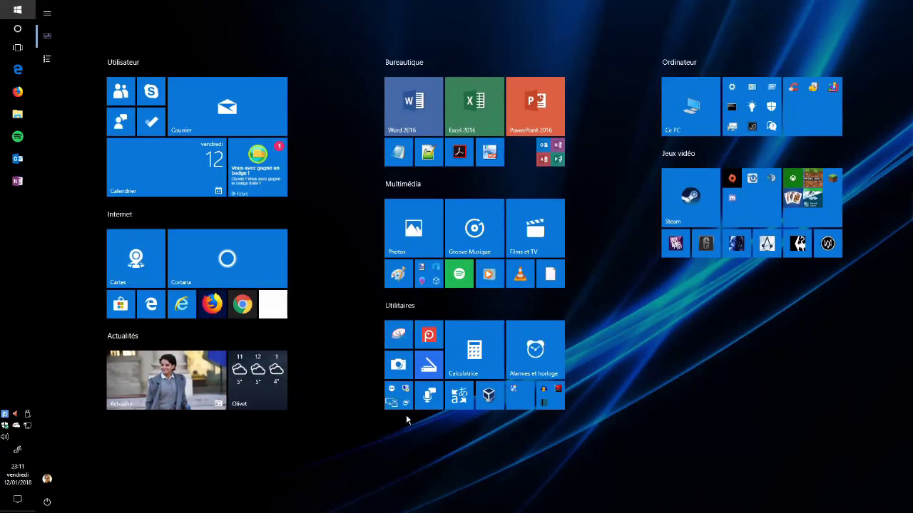
Launch TeamViewer 13 from further down the Start menu's app list
{"action": "scroll", "coordinate": [398, 400], "scroll_direction": "down", "scroll_amount": 1}
{"action": "left_click", "coordinate": [423, 438]}
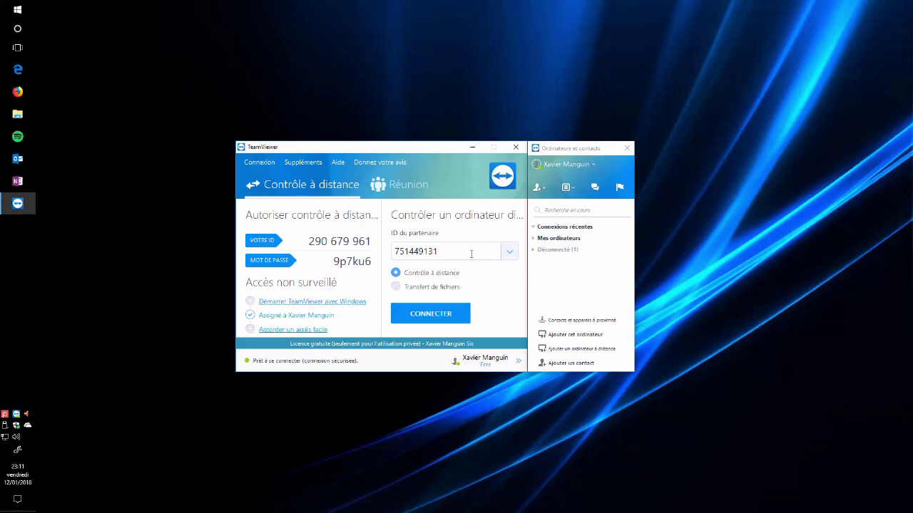
Generate a new random session password twice with 'Créer un nouveau mot de passe aléatoire'
{"action": "mouse_move", "coordinate": [339, 258]}
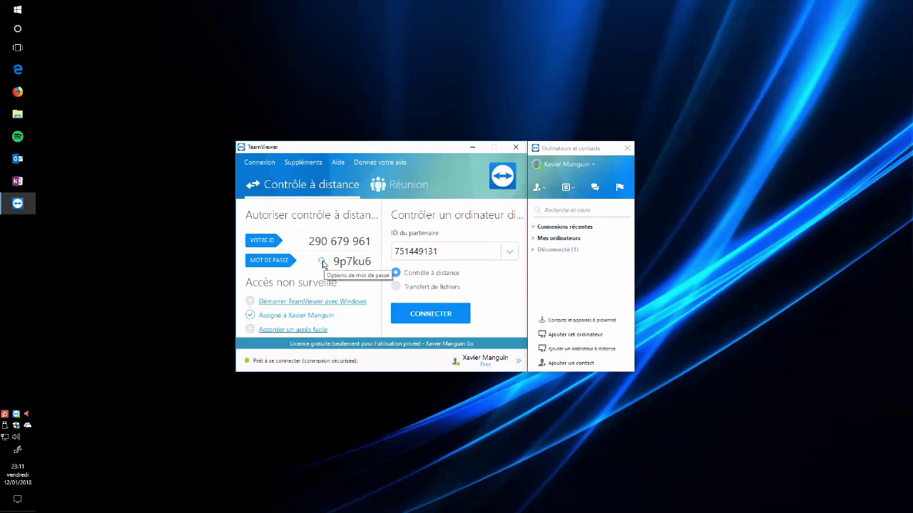
{"action": "left_click", "coordinate": [323, 266]}
{"action": "left_click", "coordinate": [327, 268]}
{"action": "left_click", "coordinate": [323, 262]}
{"action": "left_click", "coordinate": [338, 270]}
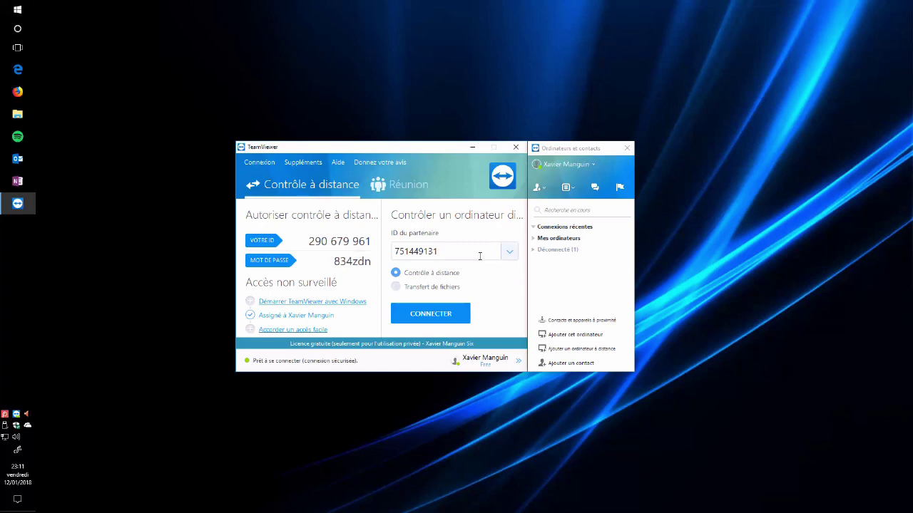
Select the whole partner ID in the connection field
{"action": "left_click", "coordinate": [476, 253]}
{"action": "left_click", "coordinate": [470, 252]}
{"action": "left_click_drag", "start_coordinate": [470, 251], "coordinate": [392, 253]}
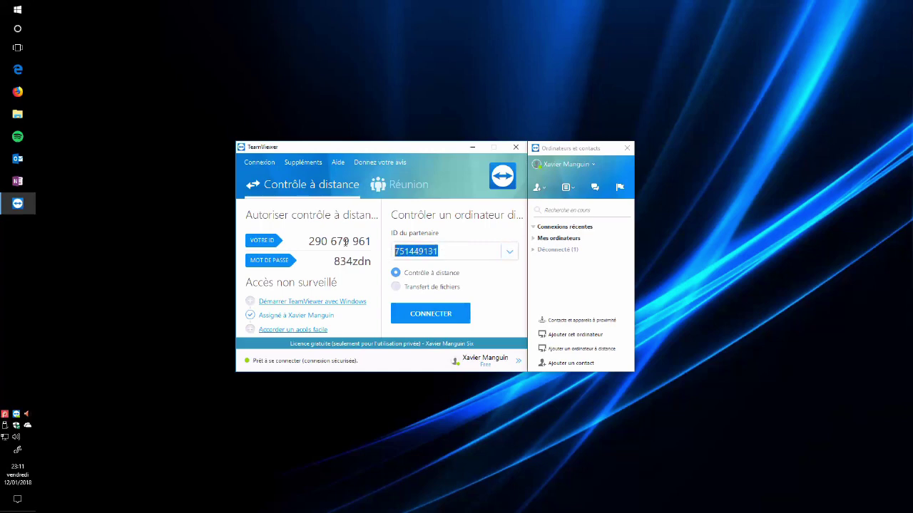
{"action": "left_click", "coordinate": [470, 246]}
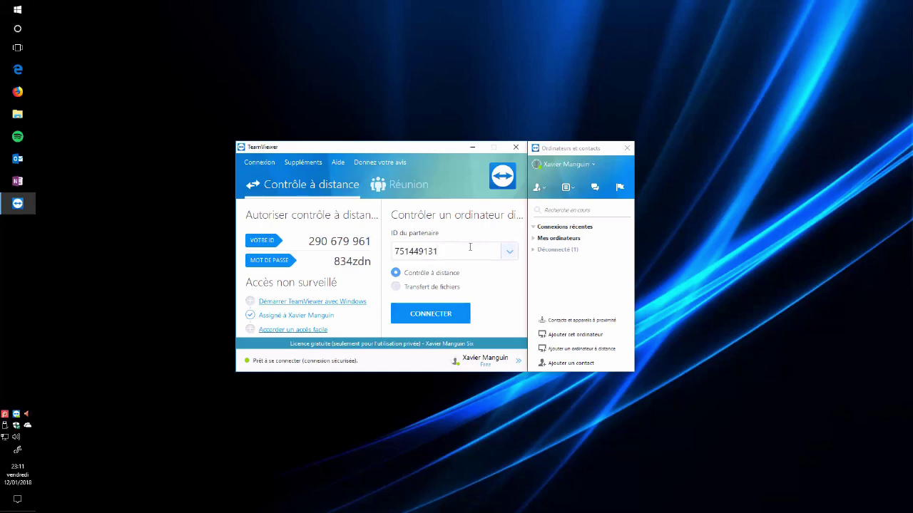
{"action": "left_click_drag", "start_coordinate": [454, 253], "coordinate": [390, 257]}
Connect to the partner and open the Accueil page showing the Surface Pro 4's system information
{"action": "left_click", "coordinate": [449, 316]}
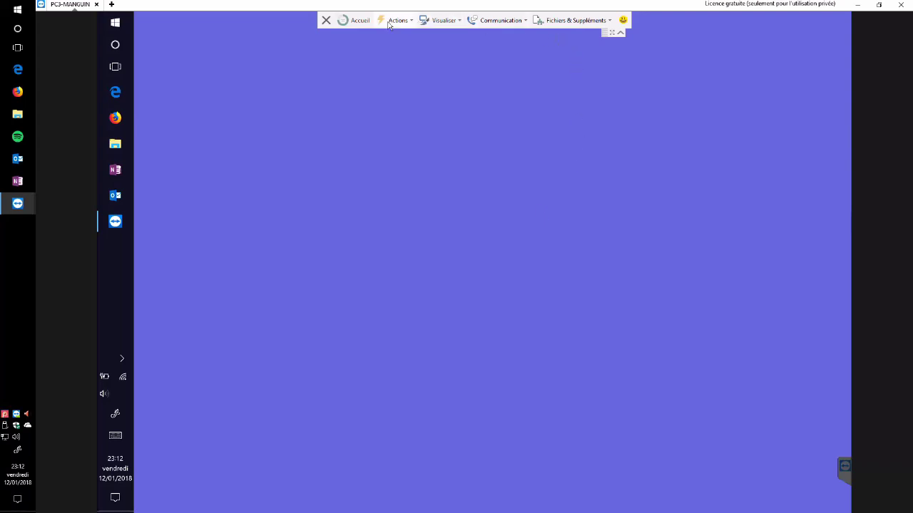
{"action": "left_click", "coordinate": [621, 32]}
{"action": "left_click", "coordinate": [357, 23]}
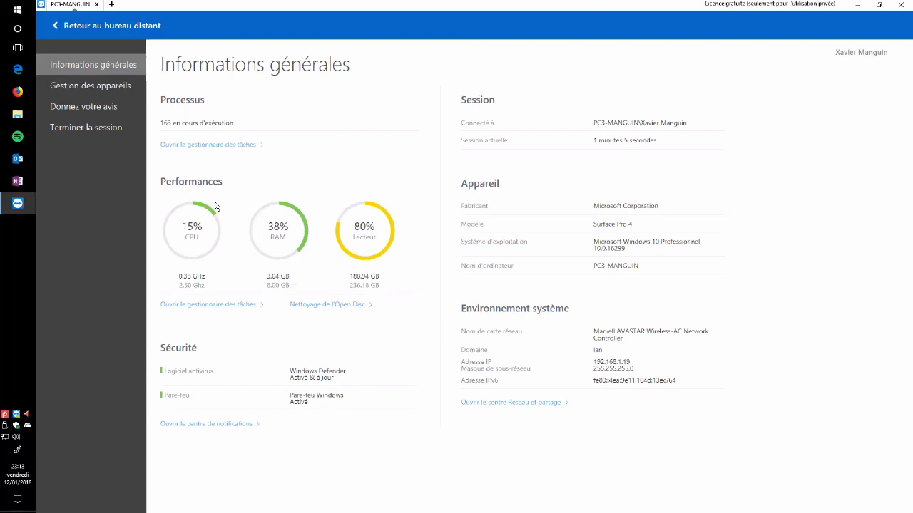
View 'Gestion des appareils' and 'Donnez votre avis', then go back to the remote desktop
{"action": "left_click", "coordinate": [120, 87]}
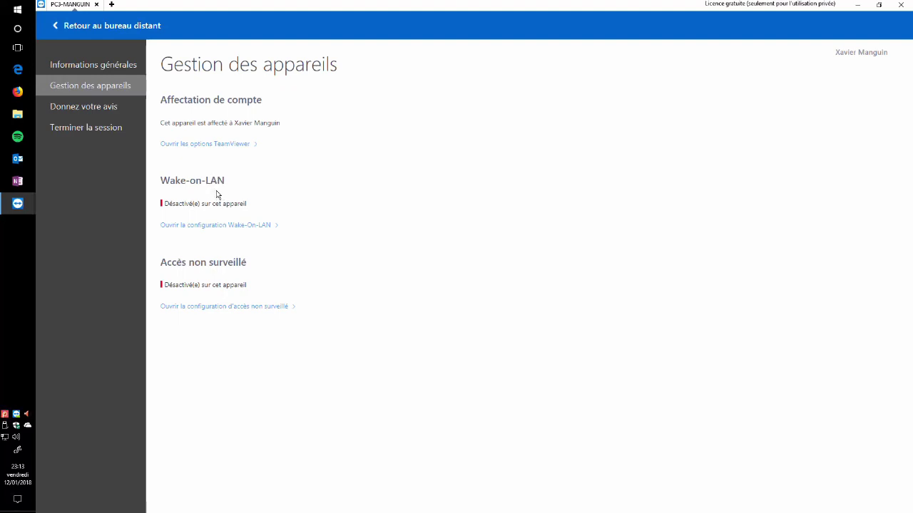
{"action": "left_click", "coordinate": [110, 114]}
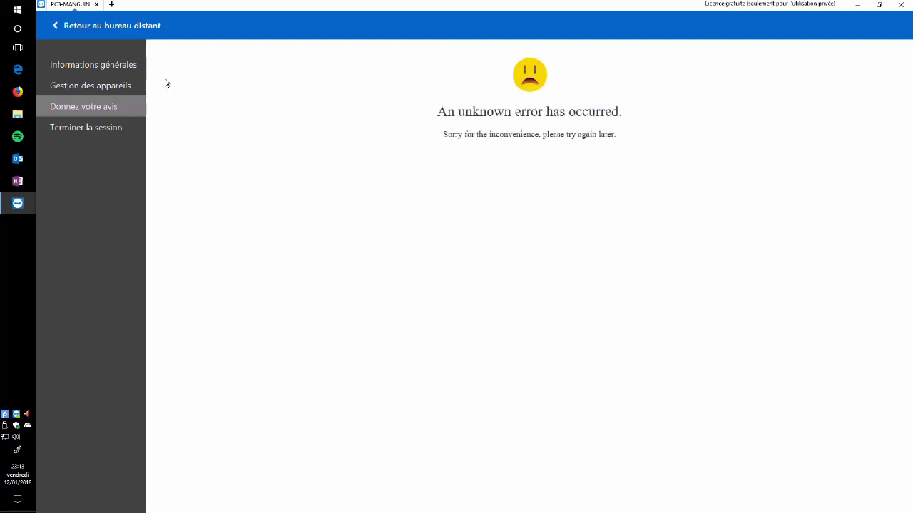
{"action": "left_click", "coordinate": [57, 28]}
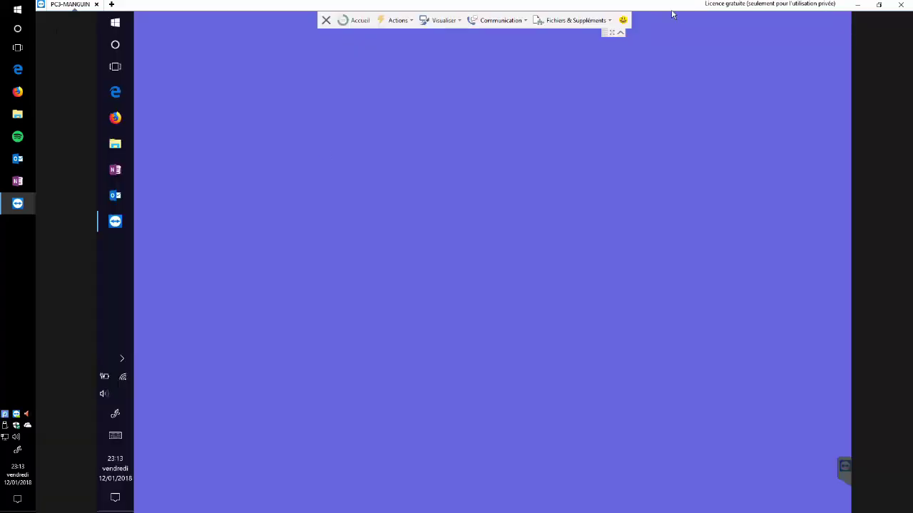
{"action": "left_click", "coordinate": [623, 22]}
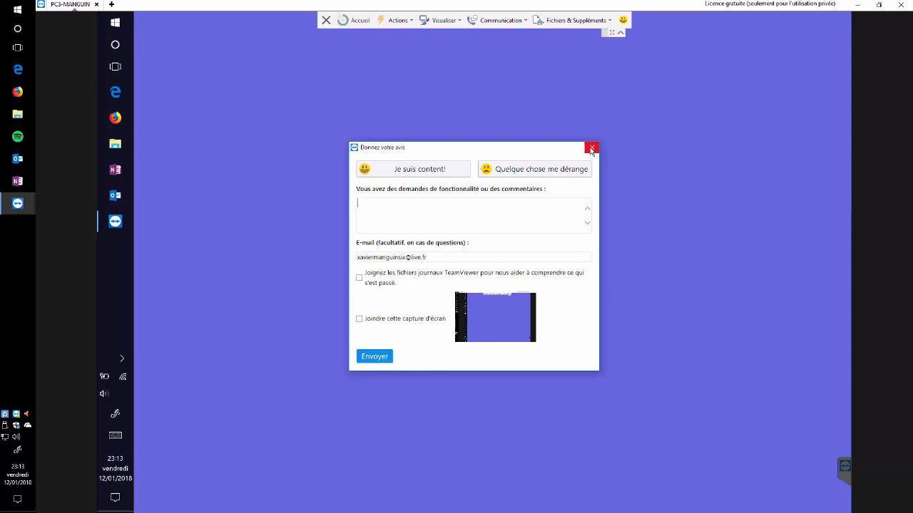
{"action": "left_click", "coordinate": [591, 148]}
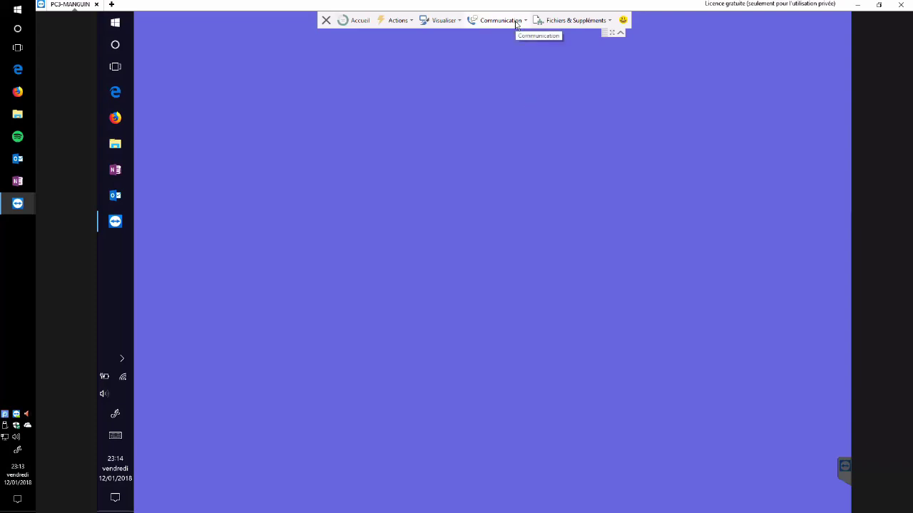
Start an Internet call with the partner from the Communication menu
{"action": "left_click", "coordinate": [517, 21]}
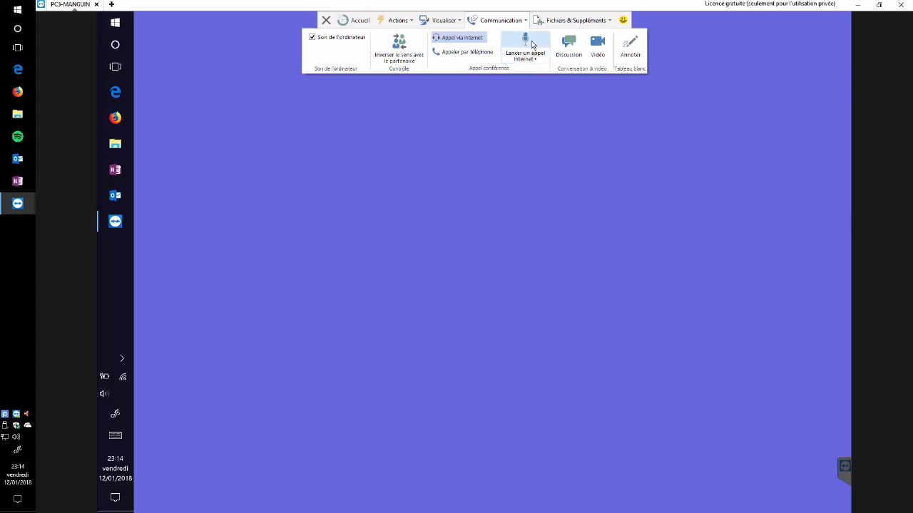
{"action": "left_click", "coordinate": [533, 57]}
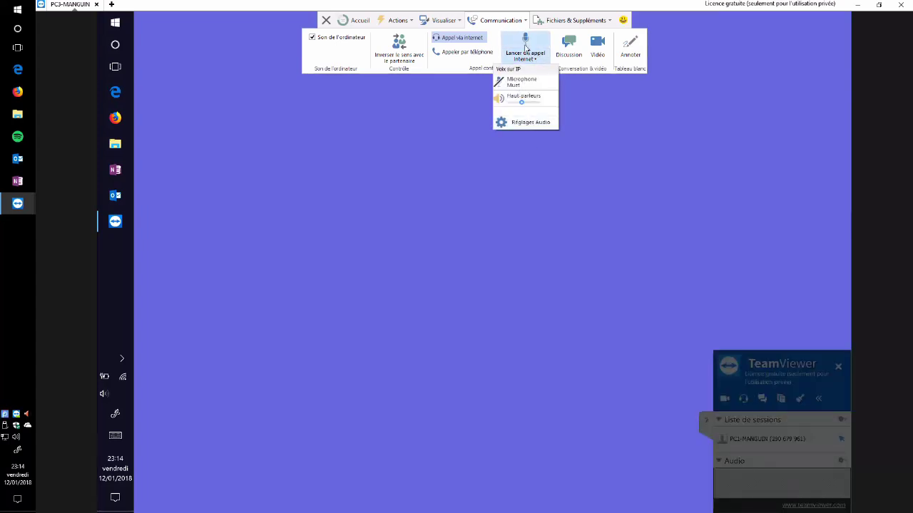
{"action": "left_click", "coordinate": [525, 45]}
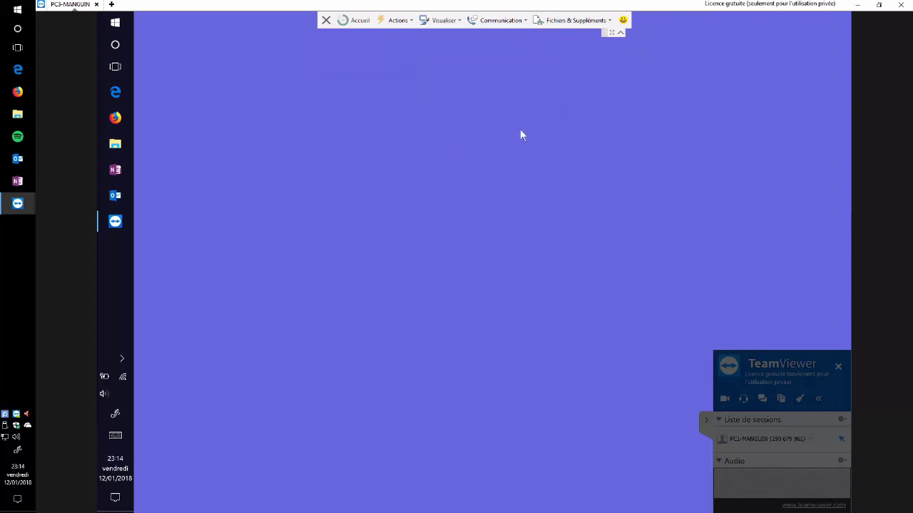
End the Internet call and leave the Communication options open
{"action": "left_click", "coordinate": [508, 22]}
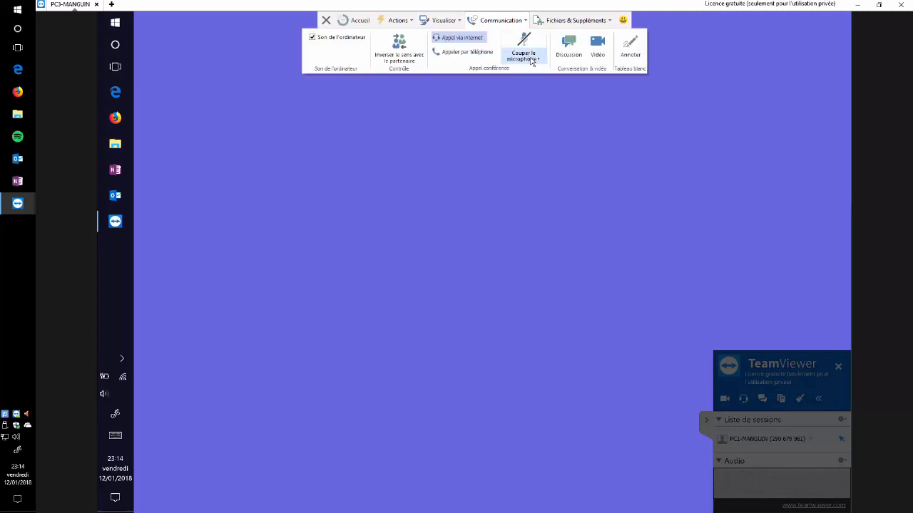
{"action": "left_click", "coordinate": [531, 61]}
{"action": "left_click", "coordinate": [512, 21]}
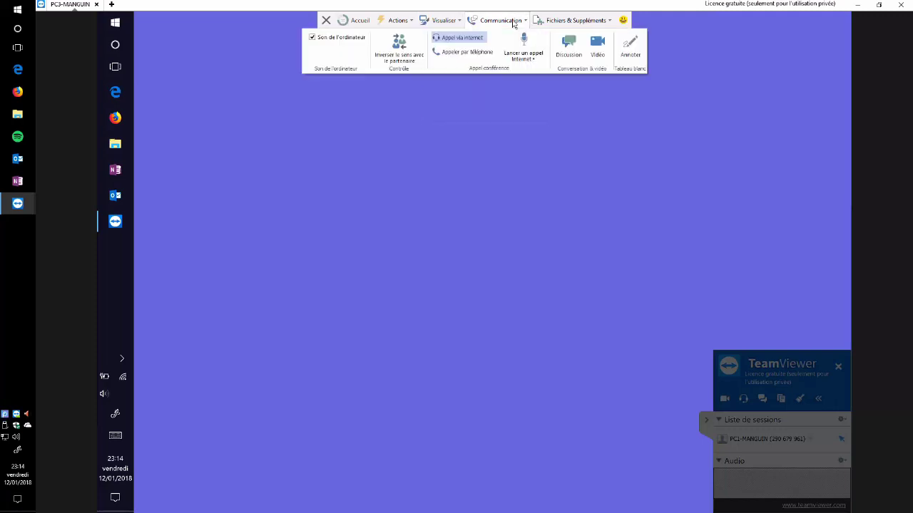
Open a chat with the partner and send the message 'Test Ping'
{"action": "left_click", "coordinate": [572, 56]}
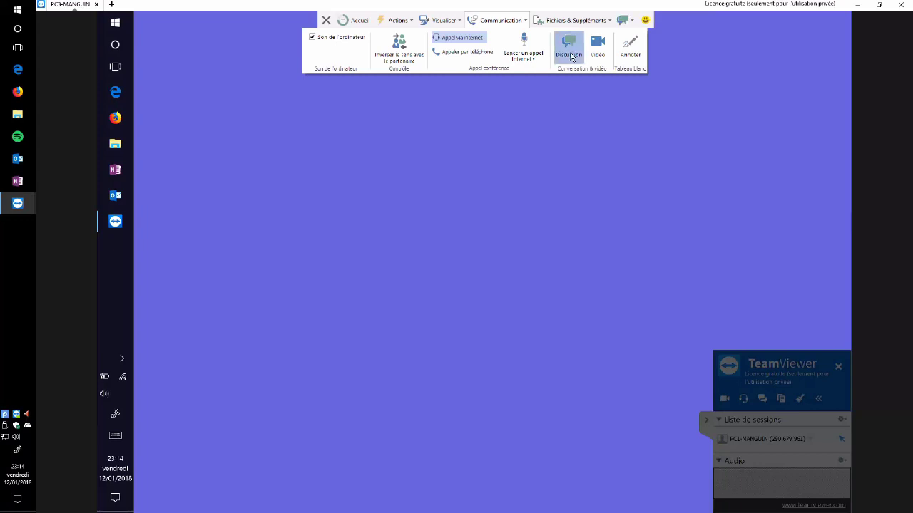
{"action": "left_click", "coordinate": [589, 143]}
{"action": "type", "text": "Test Ping"}
{"action": "key", "text": "Return"}
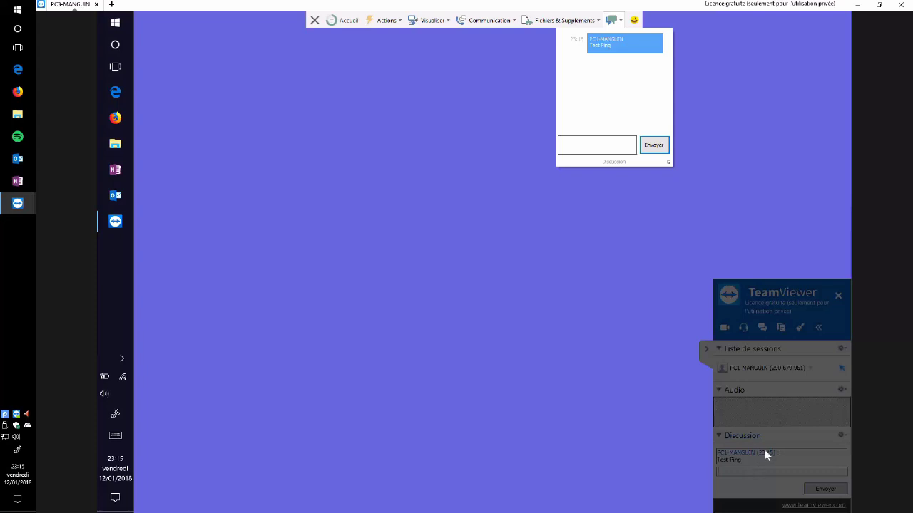
Collapse the chat popup, resend 'Test Ping' from the panel chat, and check its section options
{"action": "left_click", "coordinate": [579, 310]}
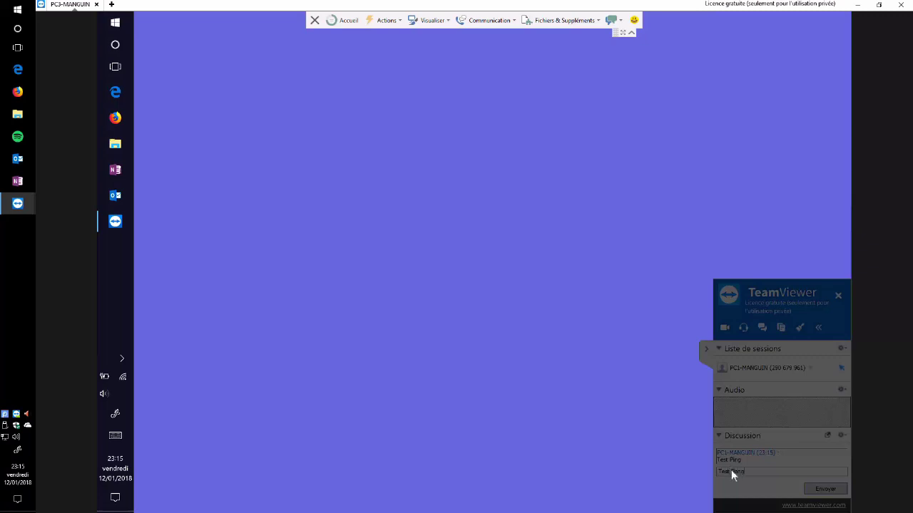
{"action": "key", "text": "Return"}
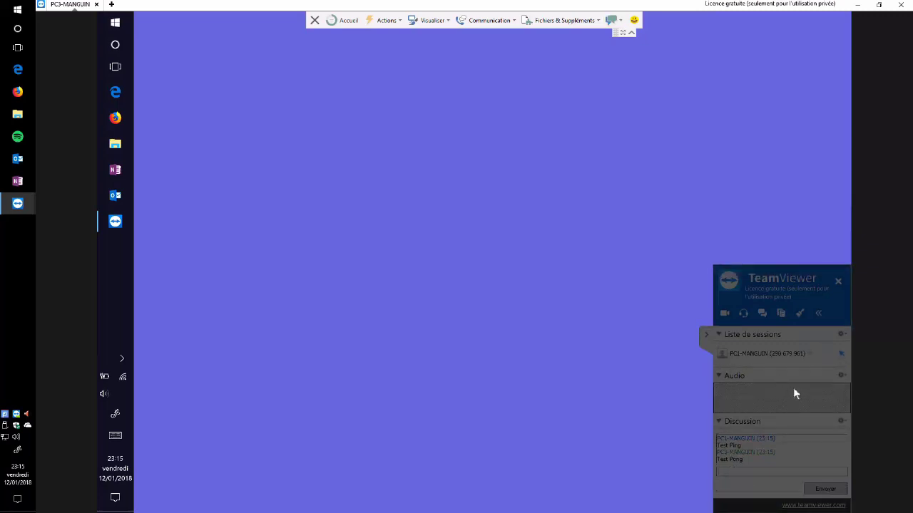
{"action": "left_click", "coordinate": [844, 422]}
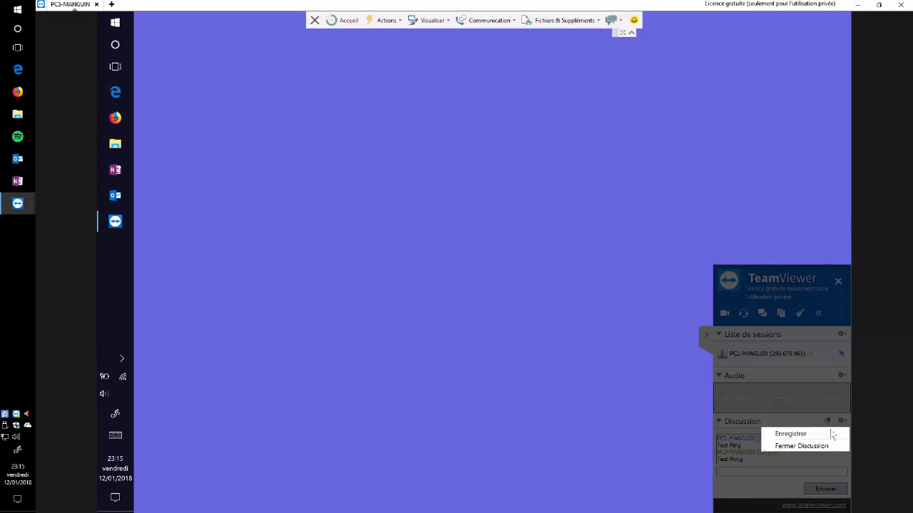
{"action": "left_click", "coordinate": [740, 422]}
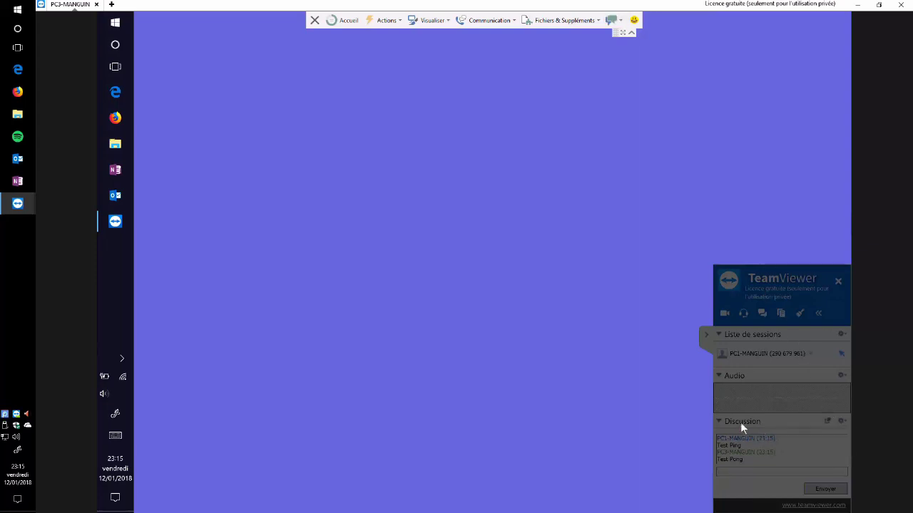
Close the Audio and Discussion panel sections, read the 'Test Pong' reply, and show Communication options
{"action": "left_click", "coordinate": [841, 446]}
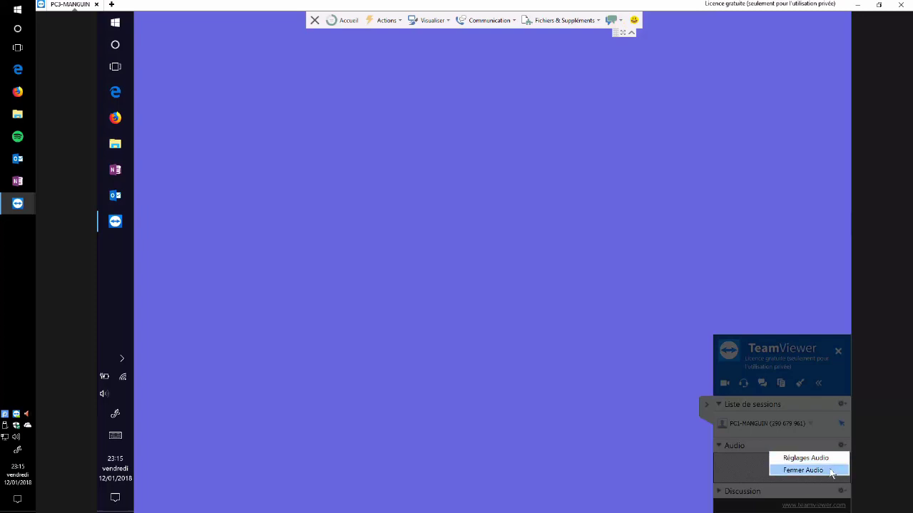
{"action": "left_click", "coordinate": [798, 470]}
{"action": "left_click", "coordinate": [842, 492]}
{"action": "left_click", "coordinate": [818, 479]}
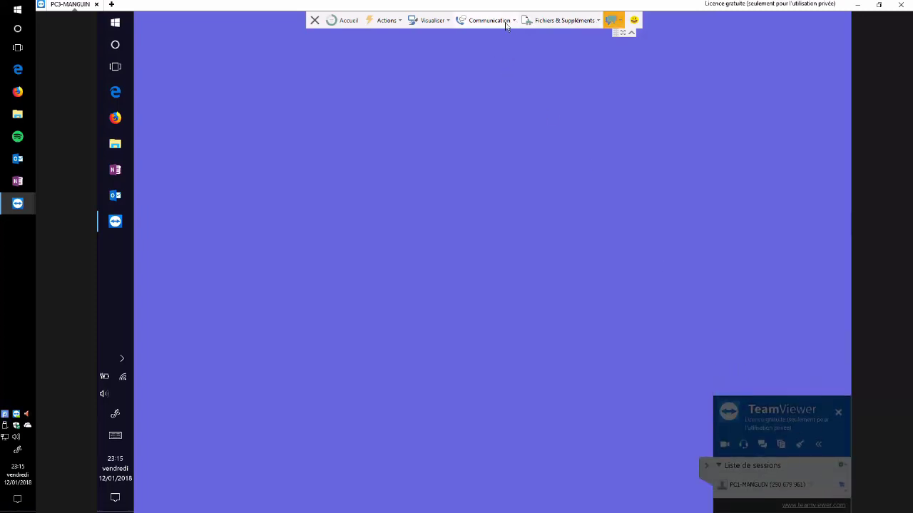
{"action": "left_click", "coordinate": [612, 21]}
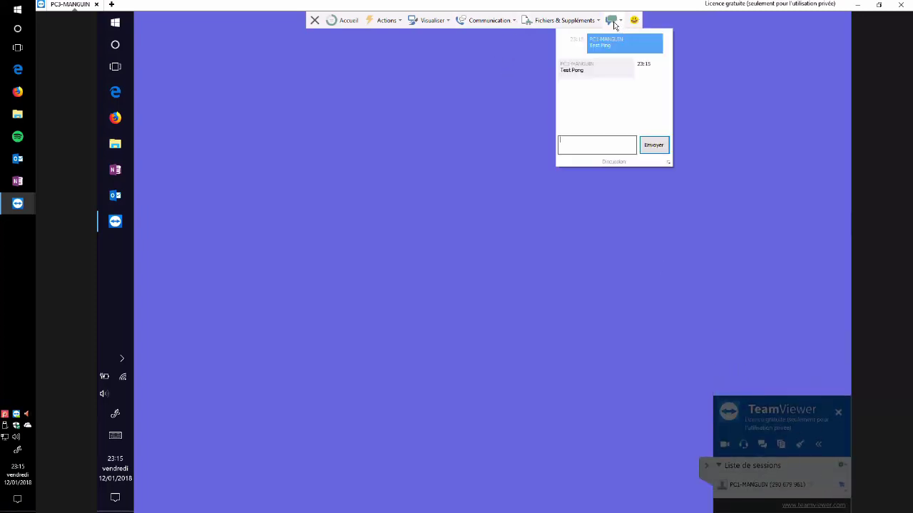
{"action": "left_click", "coordinate": [490, 20]}
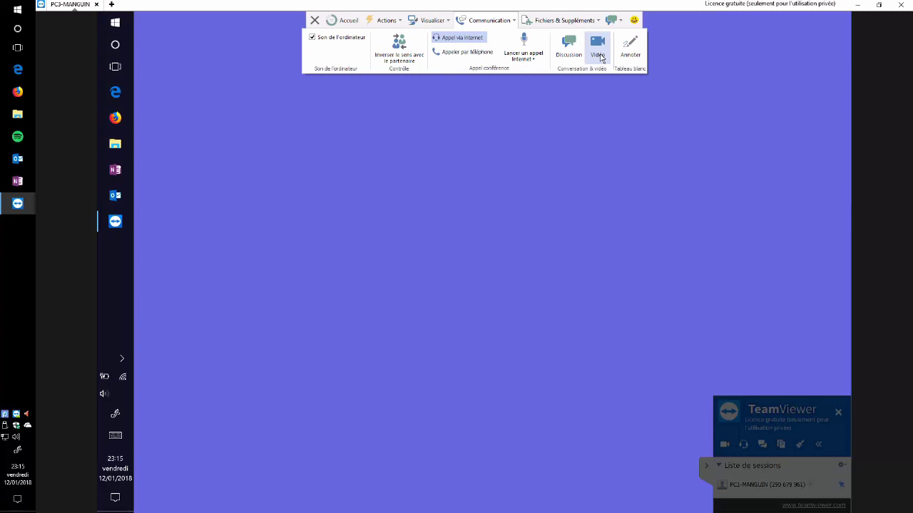
Start a Vidéo conversation with the partner and move the small video panel aside
{"action": "left_click", "coordinate": [598, 49]}
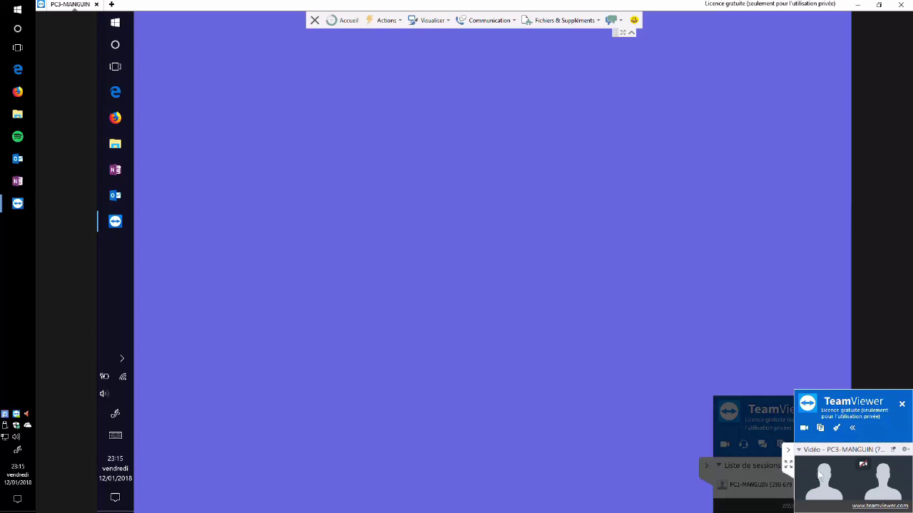
{"action": "left_click", "coordinate": [789, 451]}
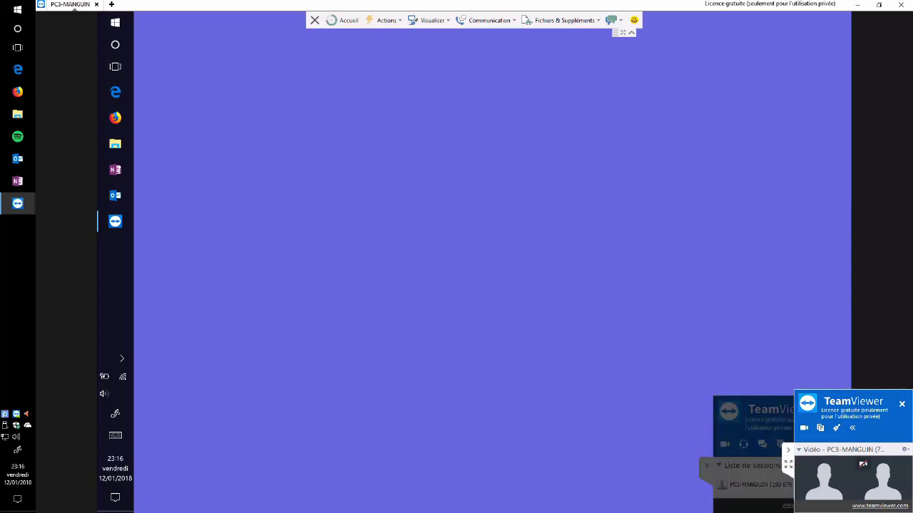
Close the video with Fermer Vidéo and return to the Communication ribbon via Fichiers & Suppléments
{"action": "left_click", "coordinate": [904, 450]}
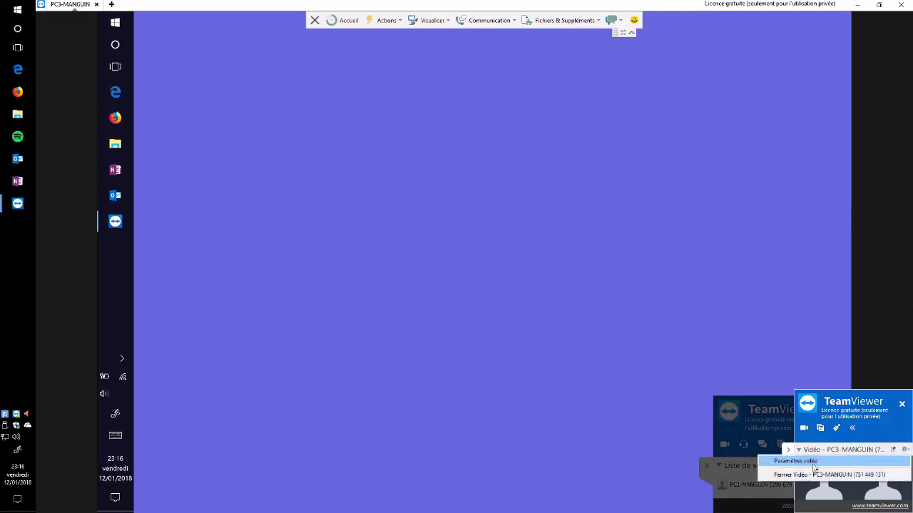
{"action": "left_click", "coordinate": [817, 475]}
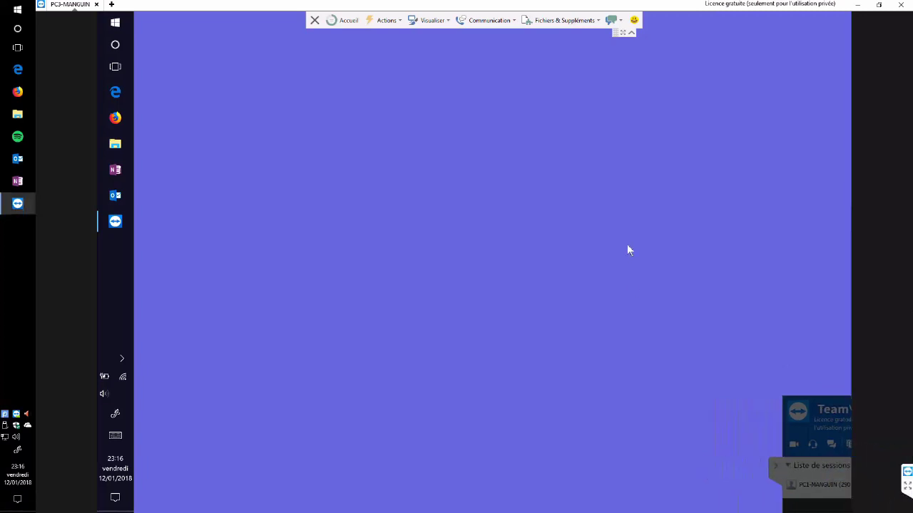
{"action": "left_click", "coordinate": [511, 21]}
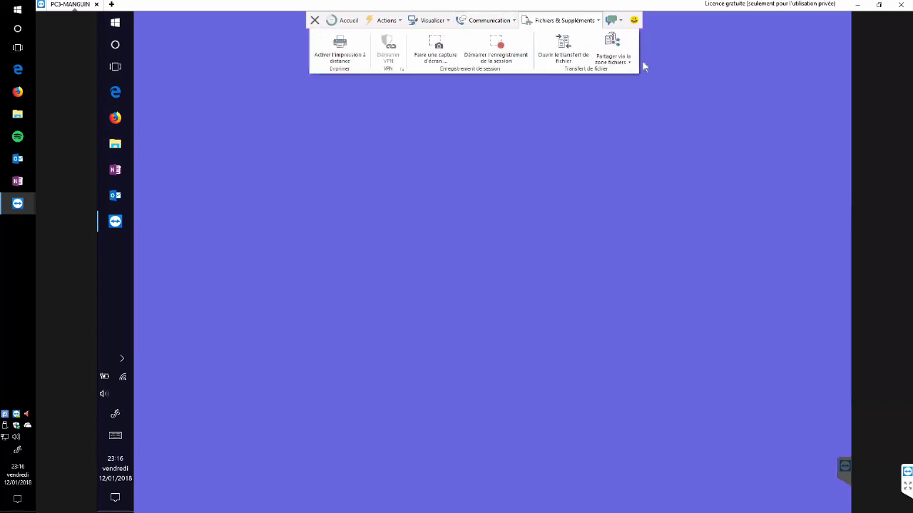
{"action": "left_click", "coordinate": [488, 21]}
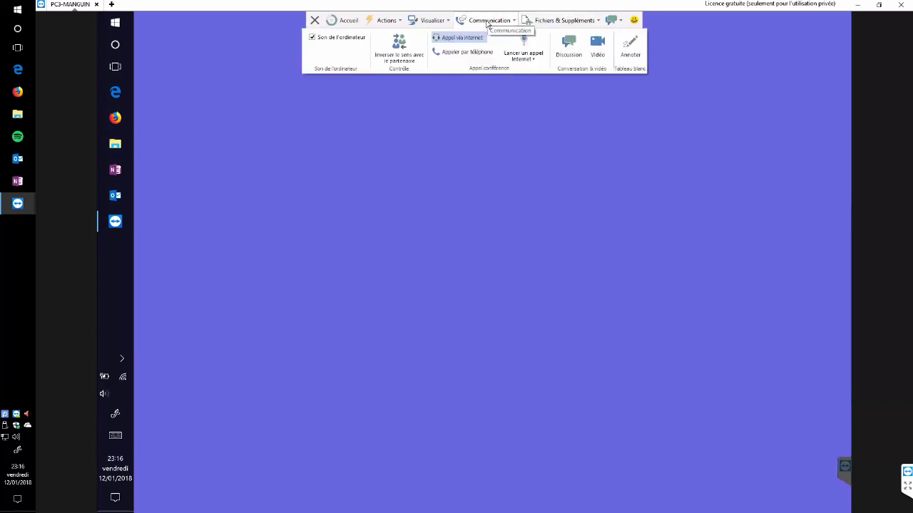
Open Annoter's whiteboard and draw a blue freehand pen figure at the remote screen's upper left
{"action": "left_click", "coordinate": [629, 48]}
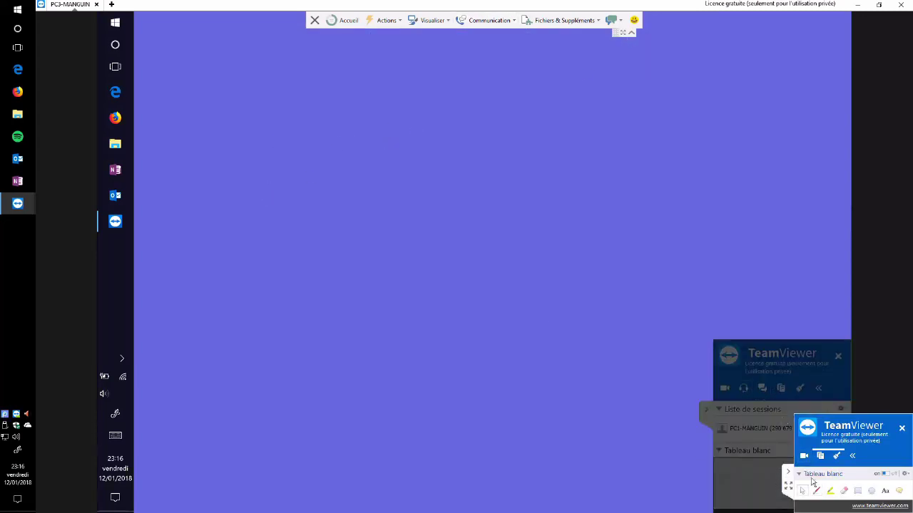
{"action": "left_click", "coordinate": [817, 490]}
{"action": "left_click_drag", "start_coordinate": [271, 138], "coordinate": [263, 190]}
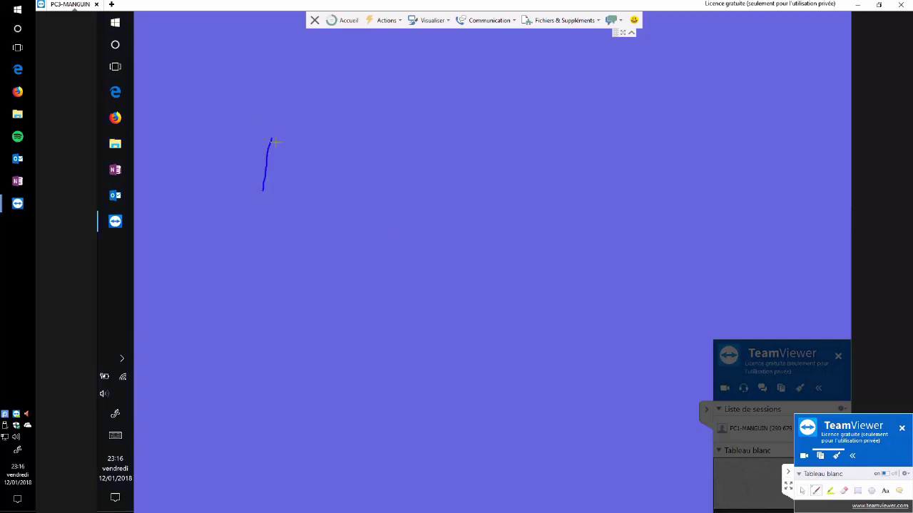
{"action": "mouse_move", "coordinate": [269, 140]}
{"action": "left_mouse_down"}
{"action": "mouse_move", "coordinate": [331, 143]}
{"action": "mouse_move", "coordinate": [312, 192]}
{"action": "left_mouse_up"}
{"action": "left_click_drag", "start_coordinate": [347, 116], "coordinate": [258, 141]}
{"action": "left_click_drag", "start_coordinate": [316, 119], "coordinate": [337, 166]}
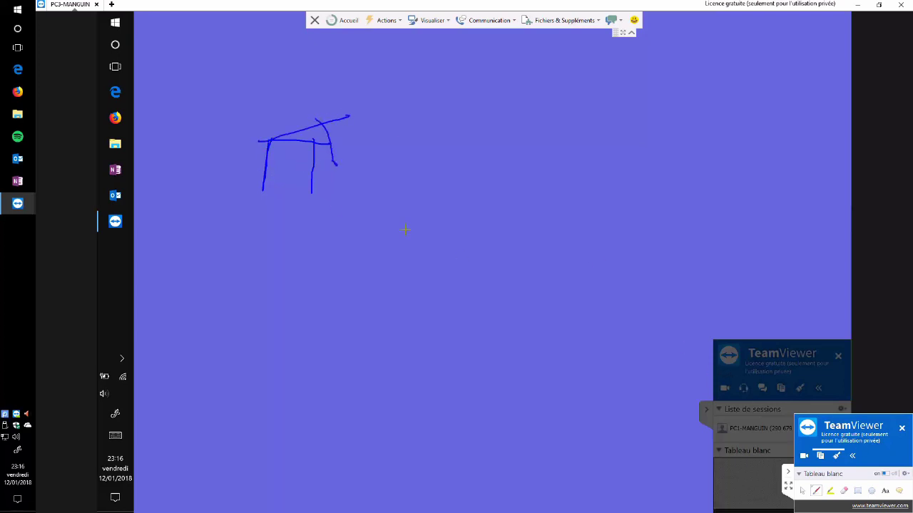
{"action": "left_click_drag", "start_coordinate": [276, 122], "coordinate": [277, 180]}
Close the whiteboard and its panel section, collapse the session panel, and show the Visualiser ribbon
{"action": "left_click", "coordinate": [905, 475]}
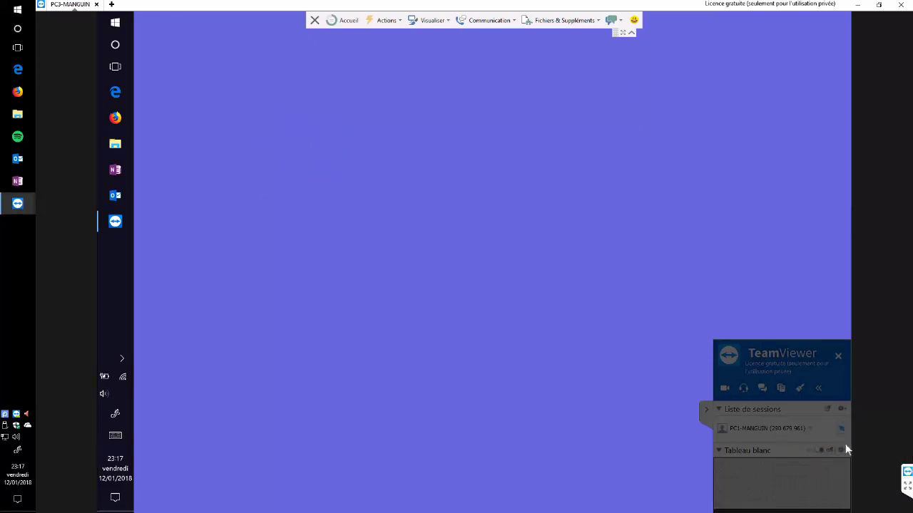
{"action": "left_click", "coordinate": [845, 447]}
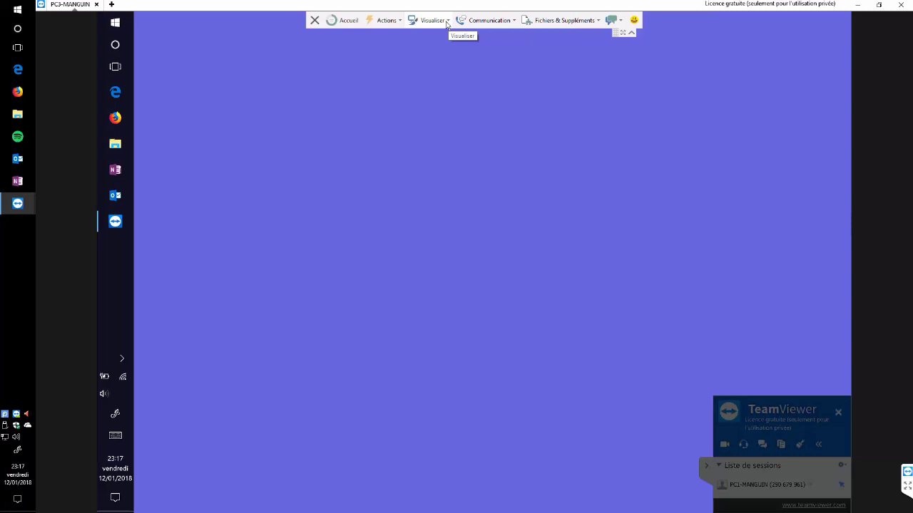
{"action": "left_click", "coordinate": [699, 465]}
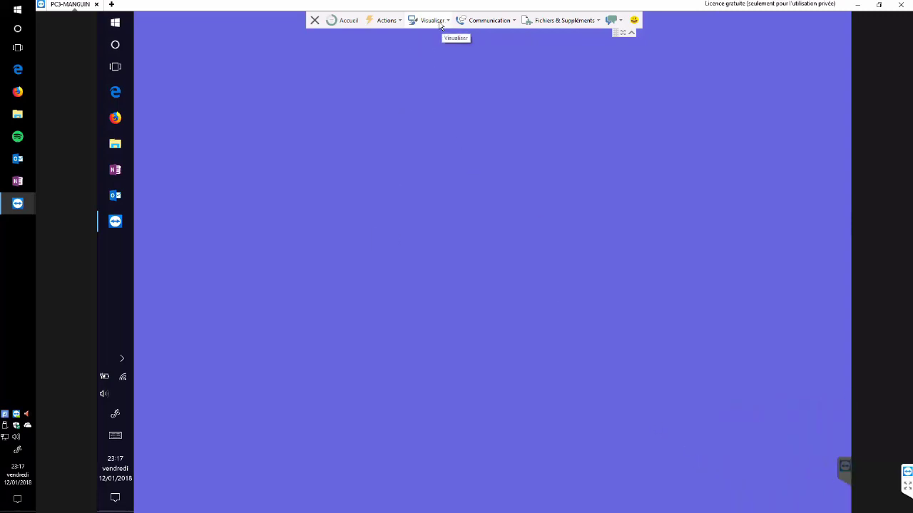
{"action": "left_click", "coordinate": [439, 25]}
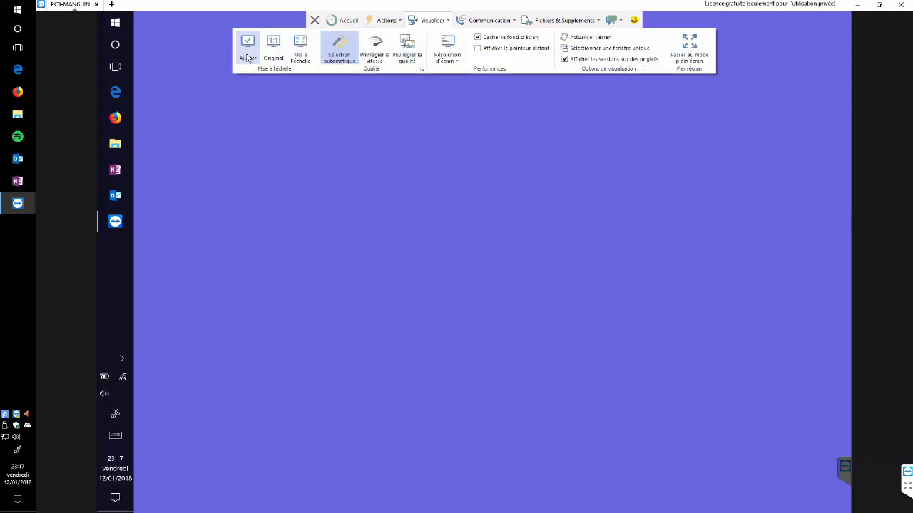
Set Mis à l'échelle to Original for a 1:1 remote view and scroll around it
{"action": "left_click", "coordinate": [301, 54]}
{"action": "left_click", "coordinate": [275, 56]}
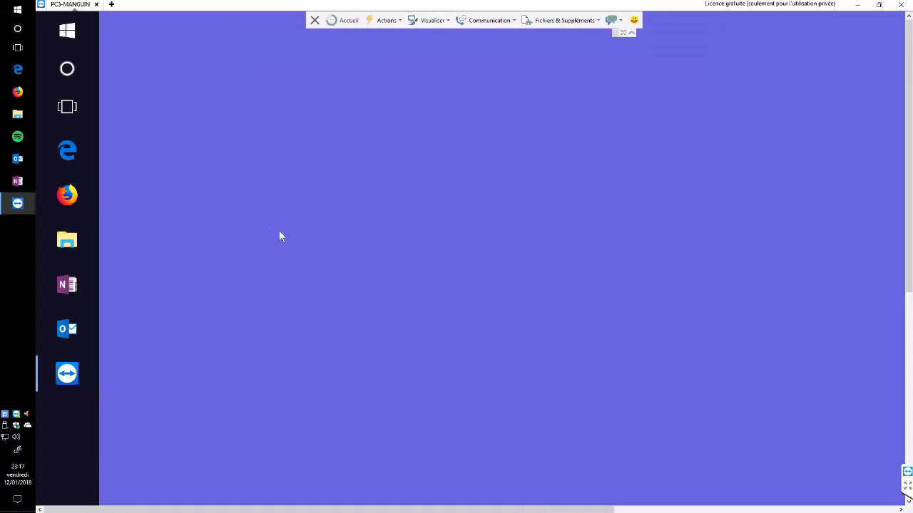
{"action": "left_click_drag", "start_coordinate": [910, 157], "coordinate": [884, 146]}
{"action": "left_click_drag", "start_coordinate": [196, 510], "coordinate": [163, 501]}
Open the remote computer's Display settings, then fit the remote view to the window with Ajuster
{"action": "right_click", "coordinate": [406, 90]}
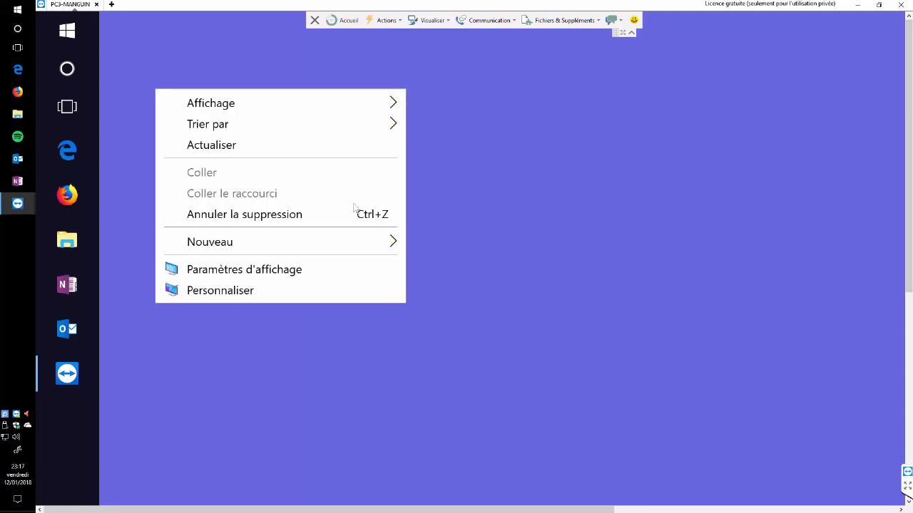
{"action": "left_click", "coordinate": [261, 278]}
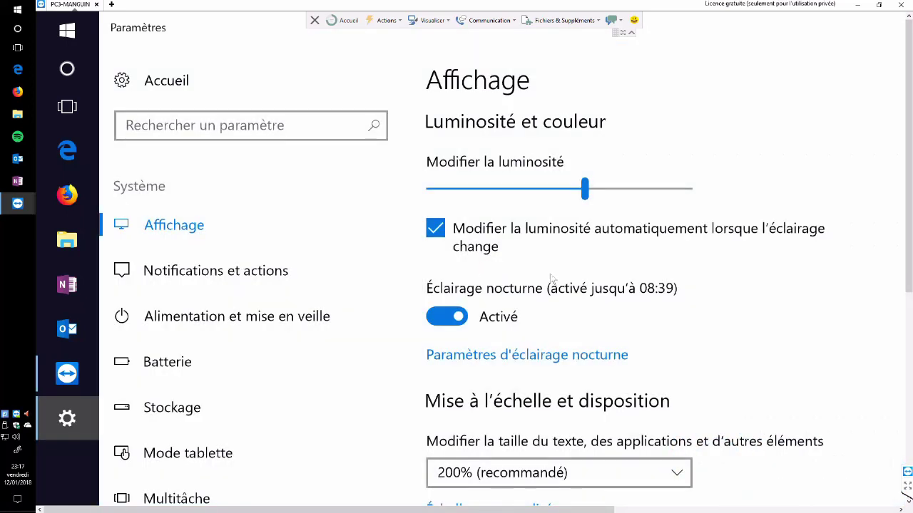
{"action": "scroll", "coordinate": [639, 331], "scroll_direction": "down", "scroll_amount": 3}
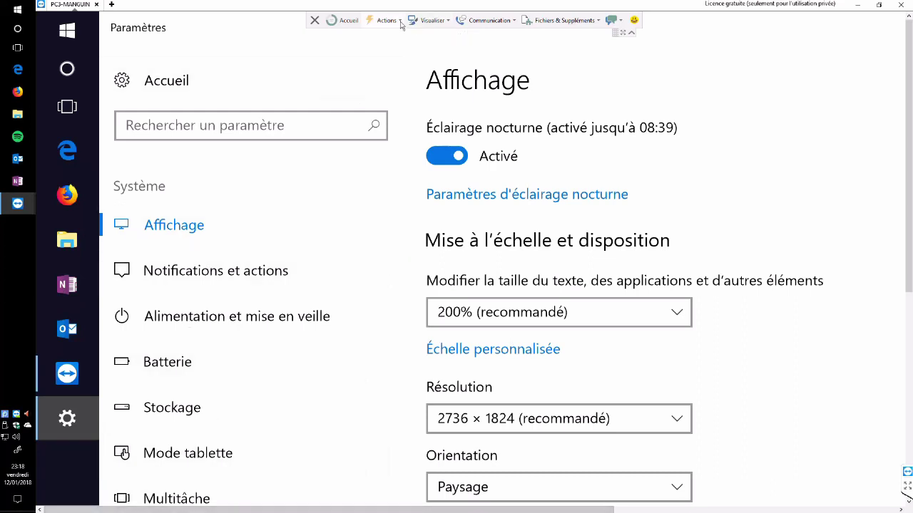
{"action": "left_click", "coordinate": [432, 20]}
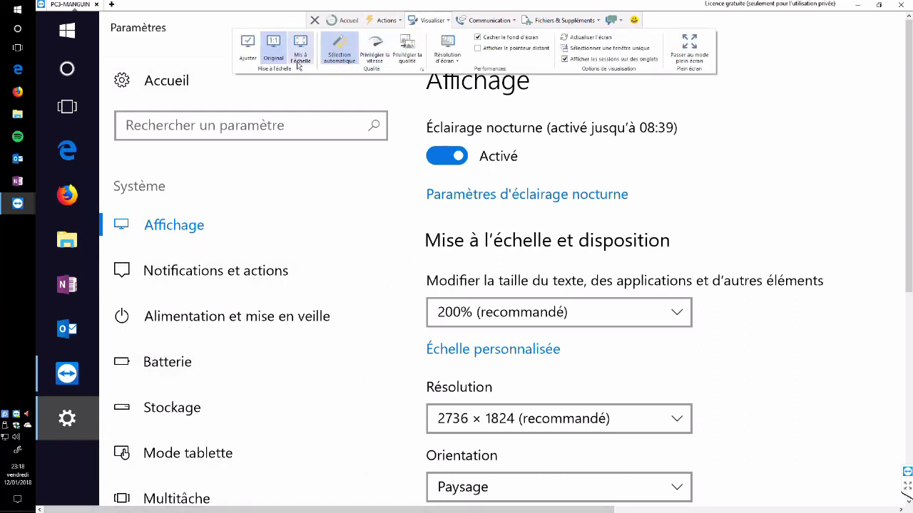
{"action": "left_click", "coordinate": [247, 48]}
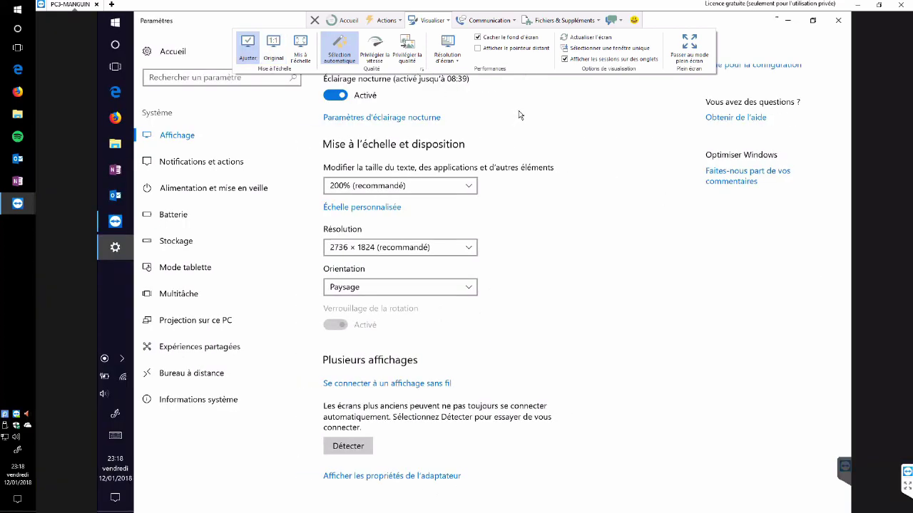
Close the remote Settings window and inspect the Résolution d'écran choices without changing them
{"action": "left_click", "coordinate": [838, 20]}
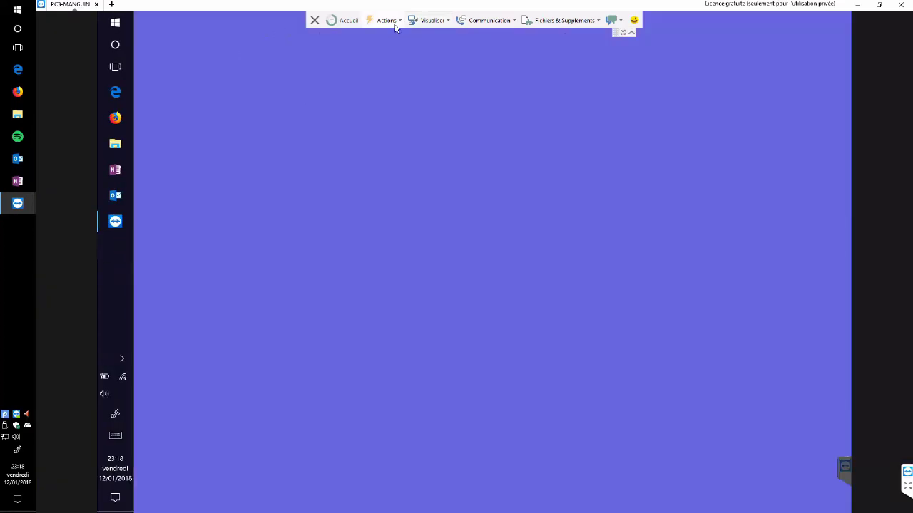
{"action": "left_click", "coordinate": [443, 21]}
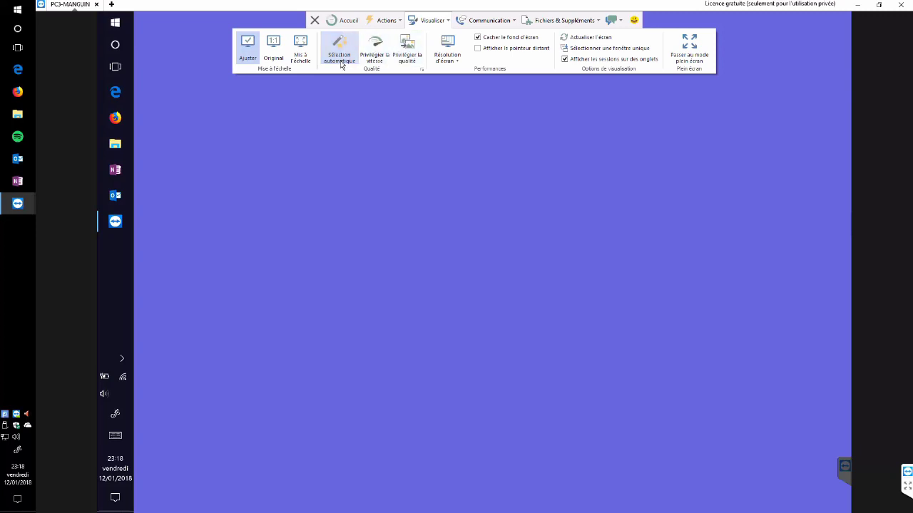
{"action": "left_click", "coordinate": [458, 67]}
{"action": "left_click", "coordinate": [458, 66]}
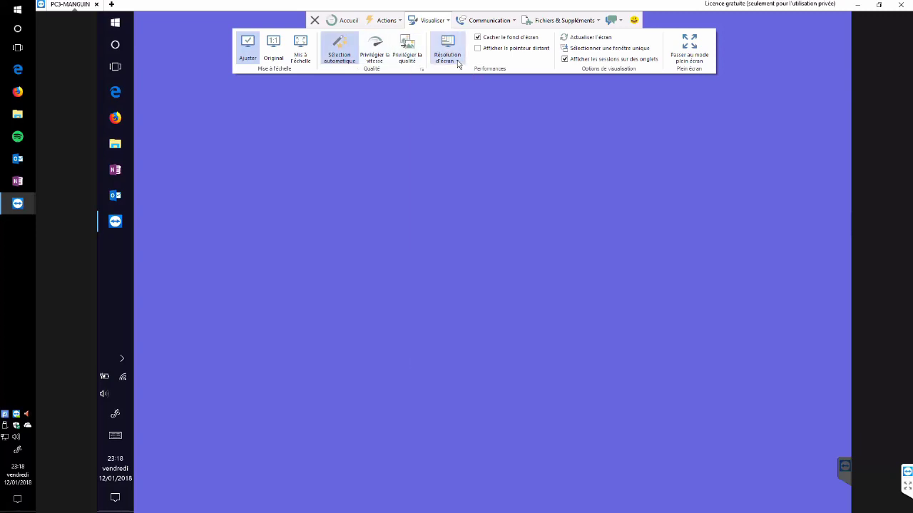
Leave Cacher le fond d'écran unchecked so the remote wallpaper is displayed
{"action": "left_click", "coordinate": [498, 39]}
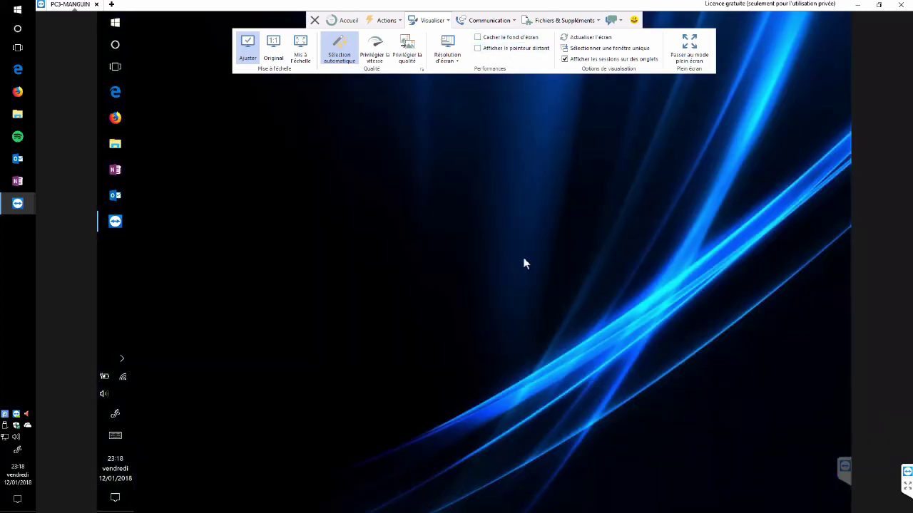
{"action": "left_click", "coordinate": [500, 38]}
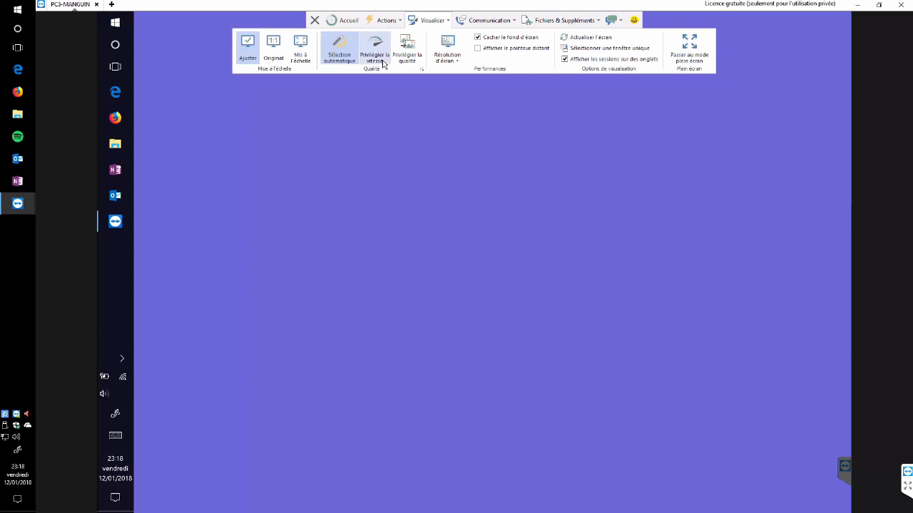
{"action": "left_click", "coordinate": [508, 38]}
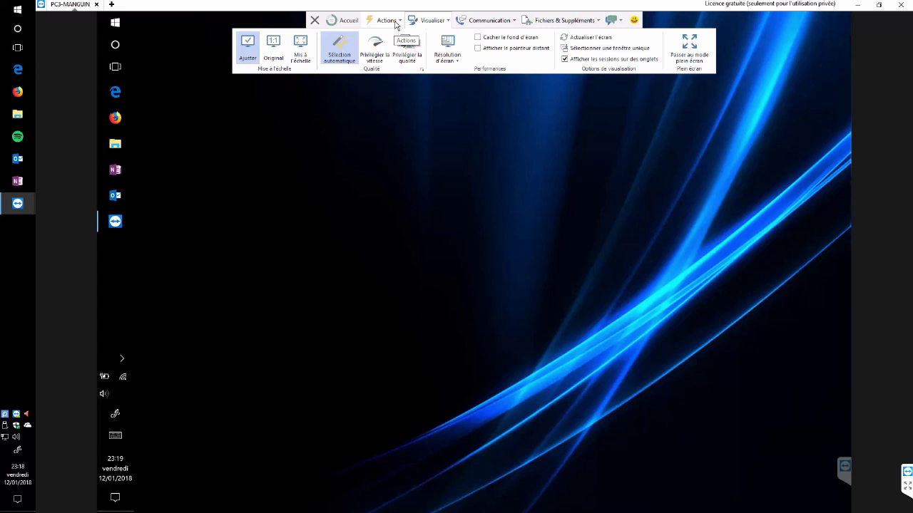
{"action": "left_click", "coordinate": [386, 20]}
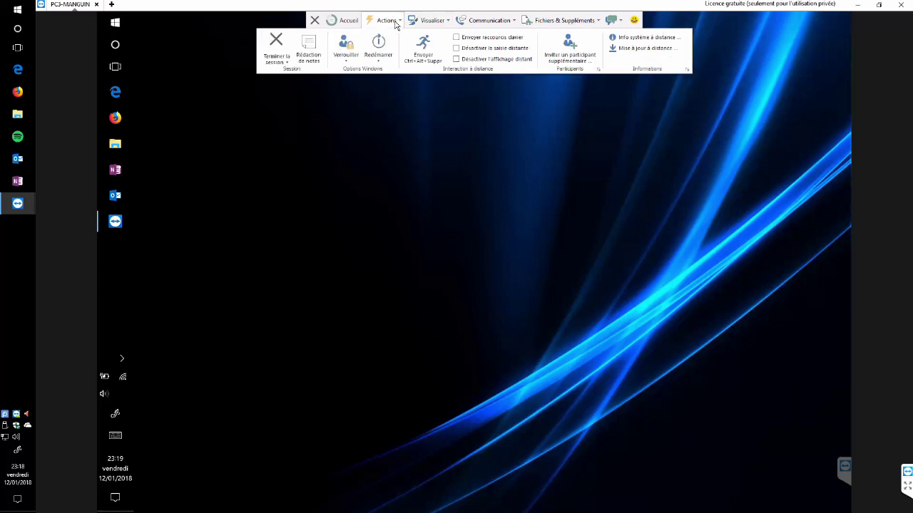
Write a session note 'Notes sur notre communication' and send Ctrl+Alt+Suppr to the remote computer
{"action": "left_click", "coordinate": [311, 53]}
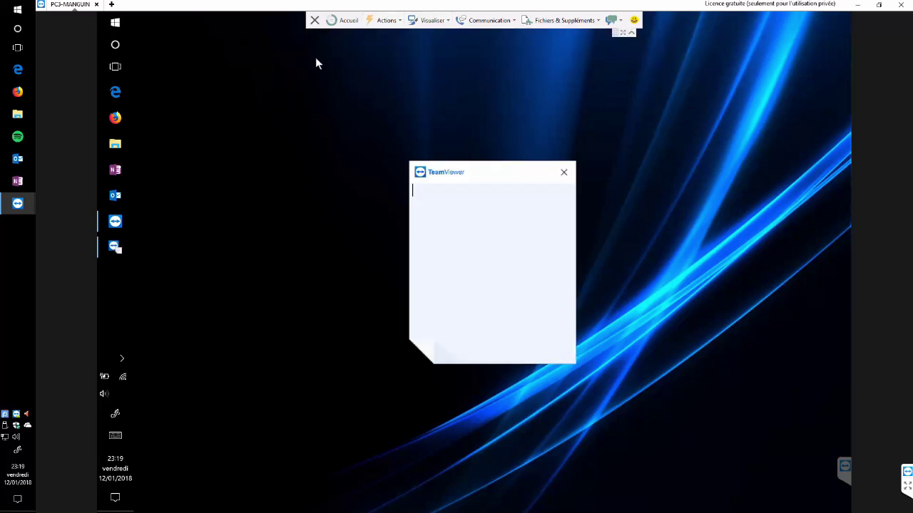
{"action": "left_click", "coordinate": [458, 200]}
{"action": "type", "text": "Notes"}
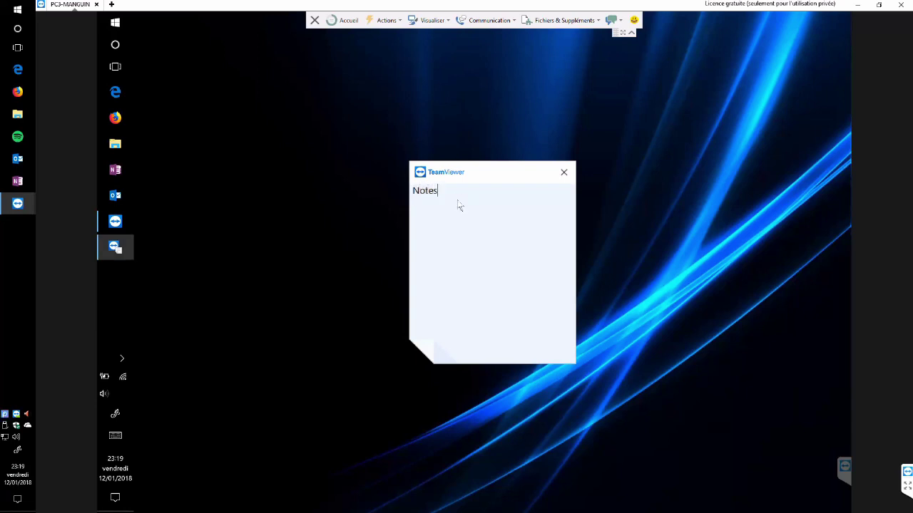
{"action": "type", "text": " sur notre communication"}
{"action": "left_click", "coordinate": [395, 23]}
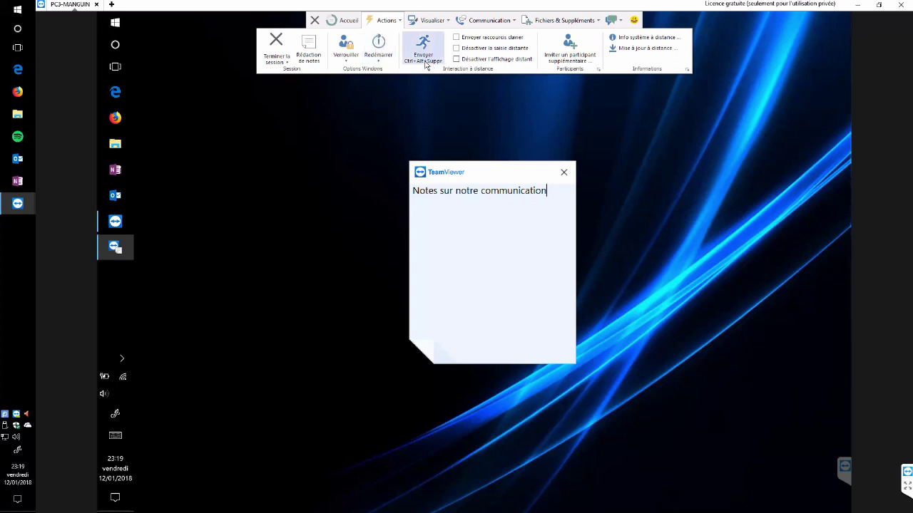
{"action": "left_click", "coordinate": [425, 63]}
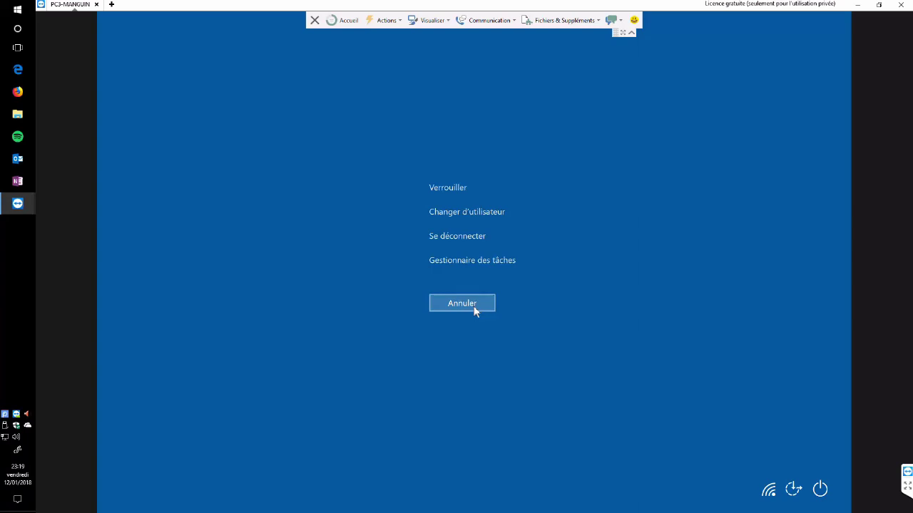
Cancel the remote Ctrl+Alt+Suppr security screen and close the session notes window
{"action": "left_click", "coordinate": [452, 304]}
{"action": "left_click", "coordinate": [463, 304]}
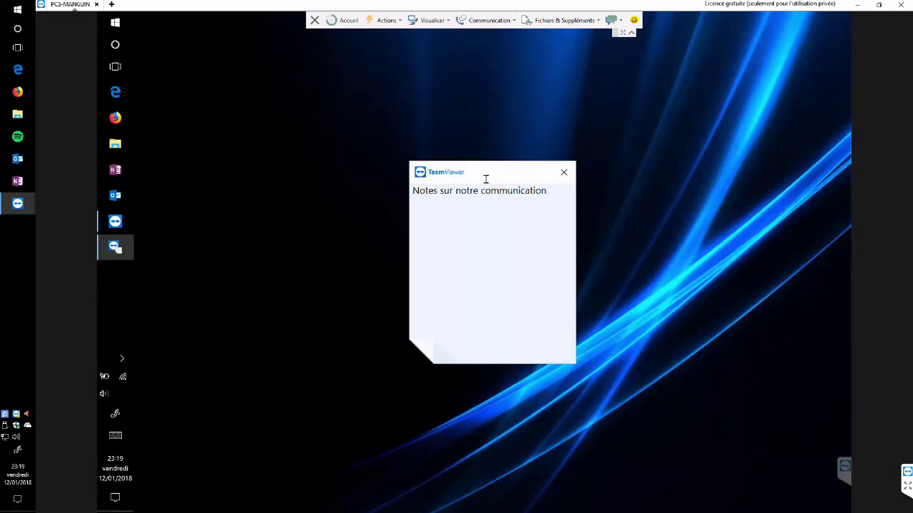
{"action": "left_click", "coordinate": [400, 20]}
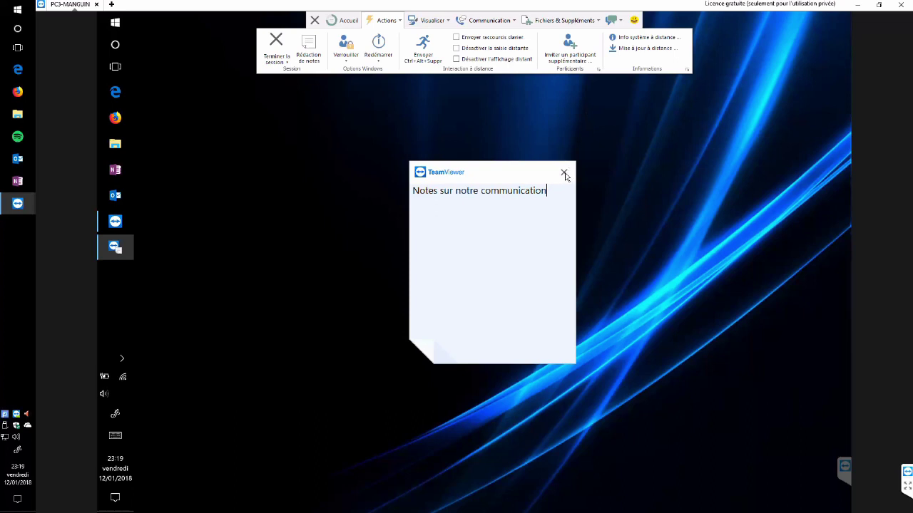
{"action": "left_click", "coordinate": [564, 175]}
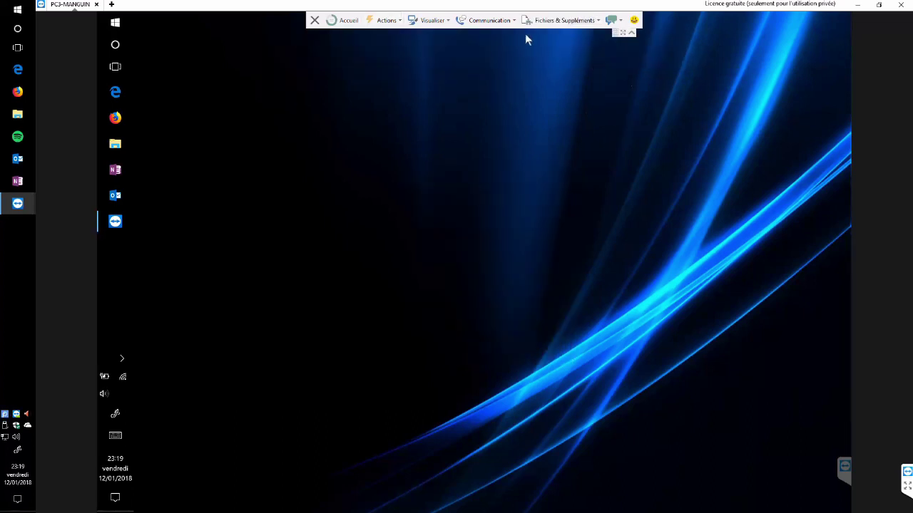
Open the file transfer window from Fichiers & Suppléments and minimise the full-screen remote session
{"action": "left_click", "coordinate": [584, 25]}
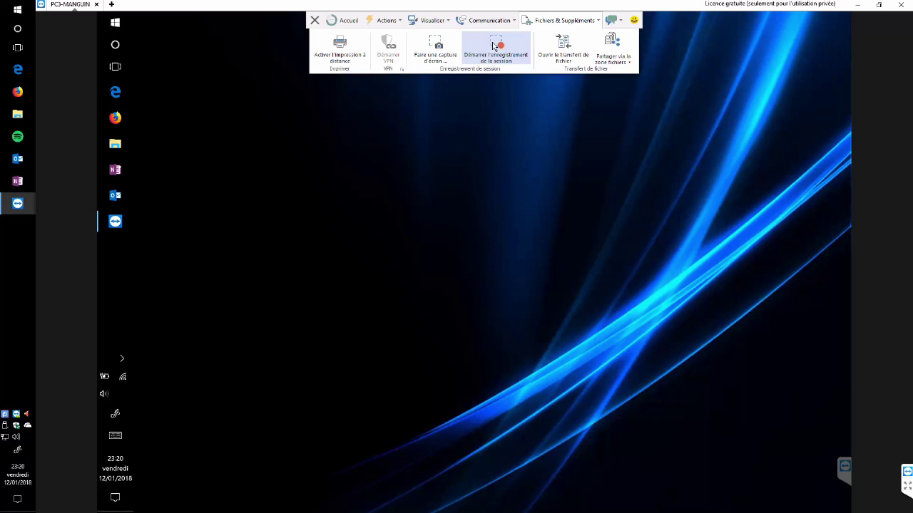
{"action": "left_click", "coordinate": [575, 61]}
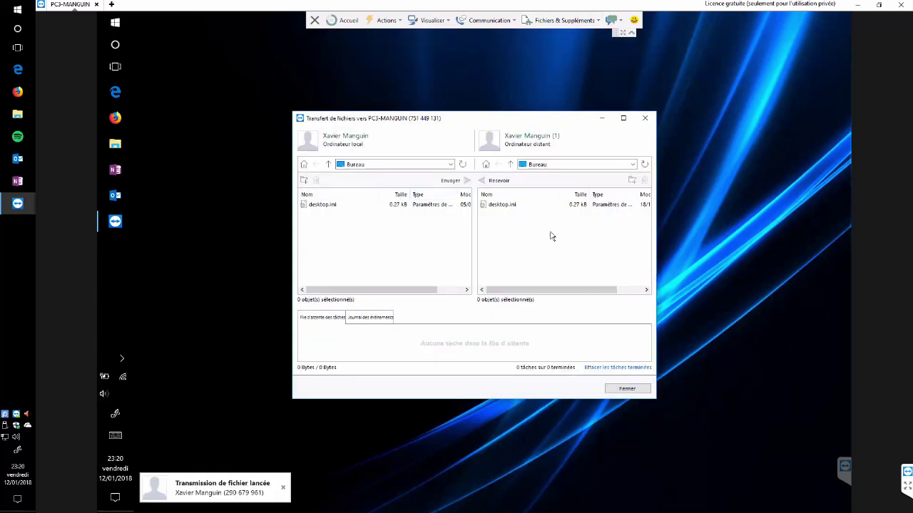
{"action": "left_click", "coordinate": [864, 5]}
Create a new text document named Test on the local desktop, then bring the session window back
{"action": "left_click", "coordinate": [864, 6]}
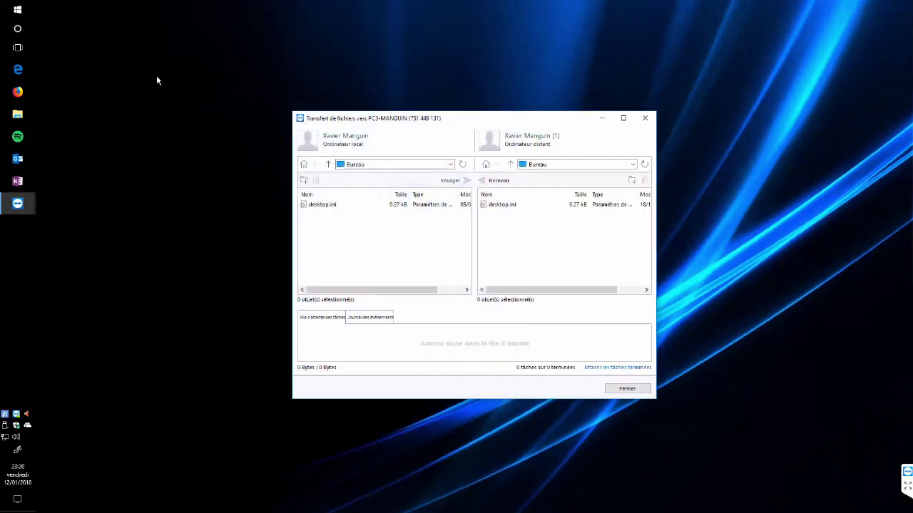
{"action": "right_click", "coordinate": [77, 24]}
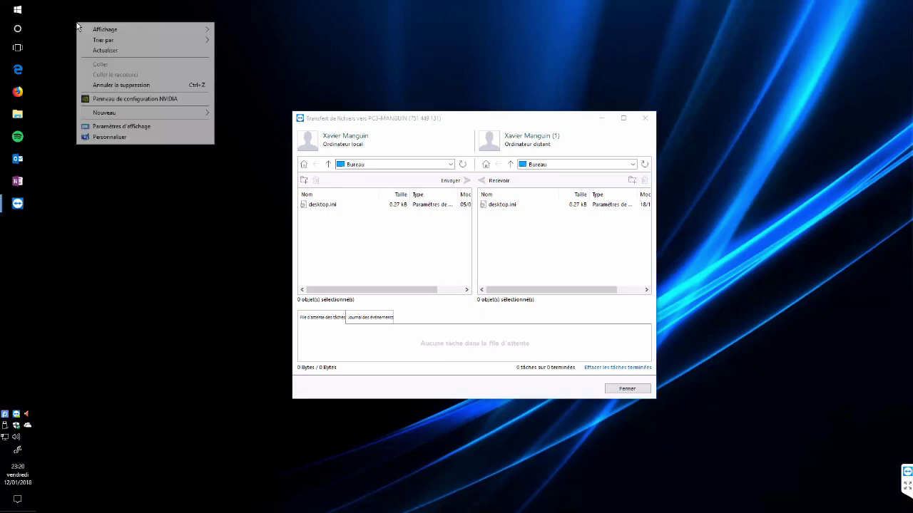
{"action": "mouse_move", "coordinate": [138, 114]}
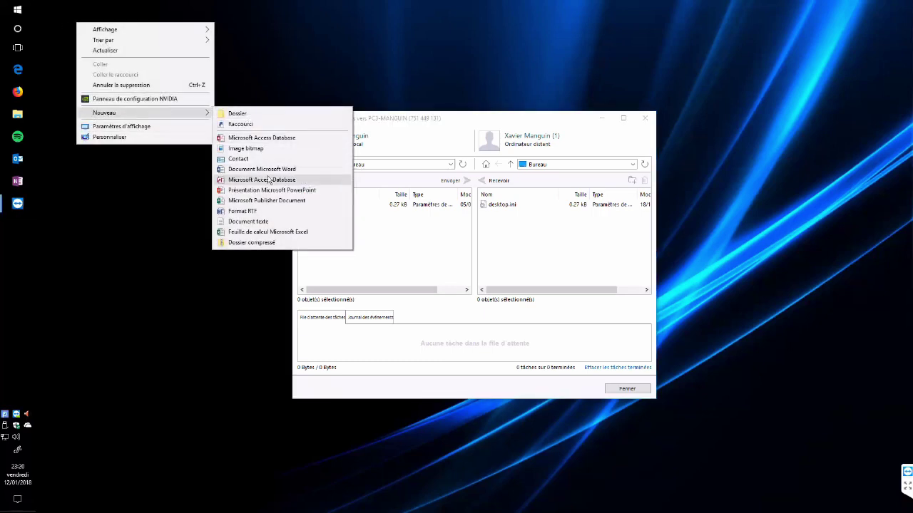
{"action": "left_click", "coordinate": [273, 222]}
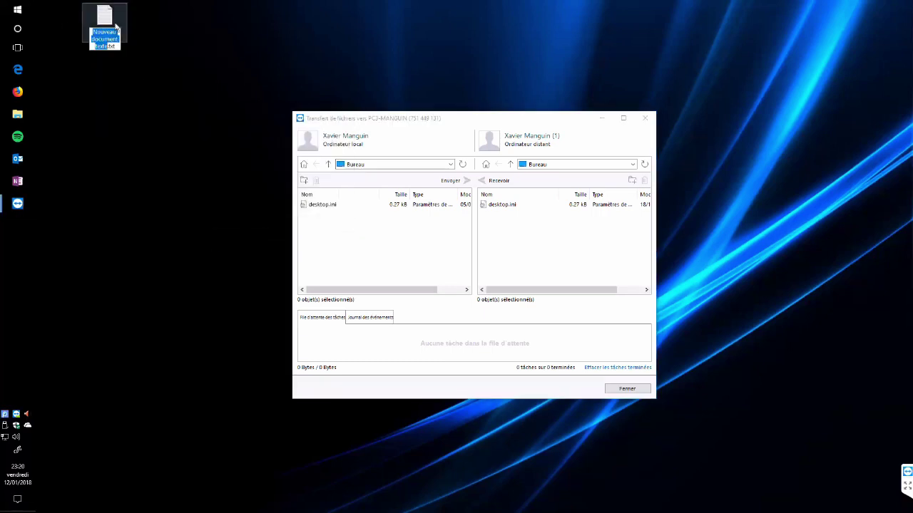
{"action": "type", "text": "Test"}
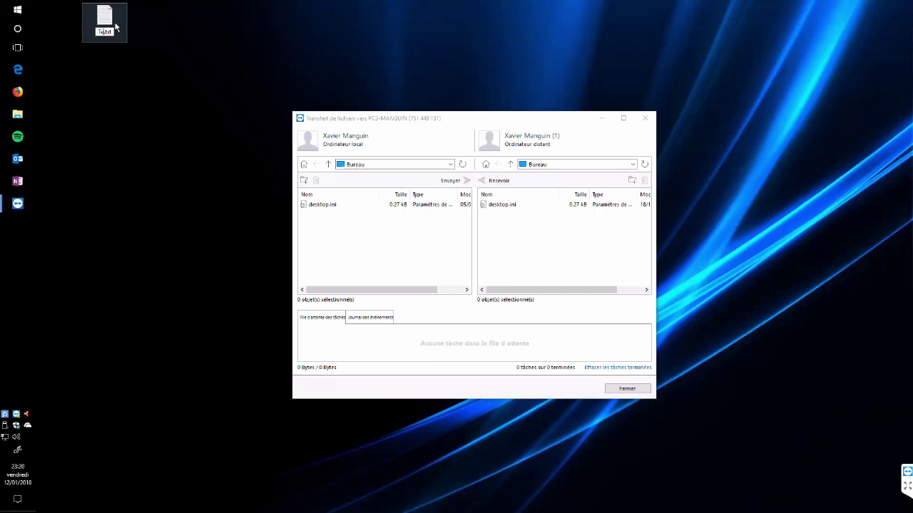
{"action": "key", "text": "Return"}
{"action": "left_click_drag", "start_coordinate": [113, 27], "coordinate": [74, 22]}
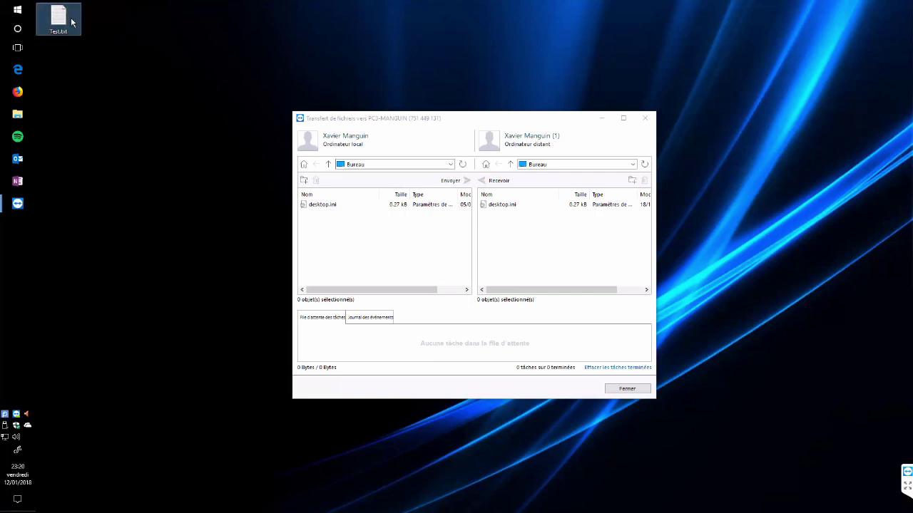
{"action": "left_click", "coordinate": [387, 226]}
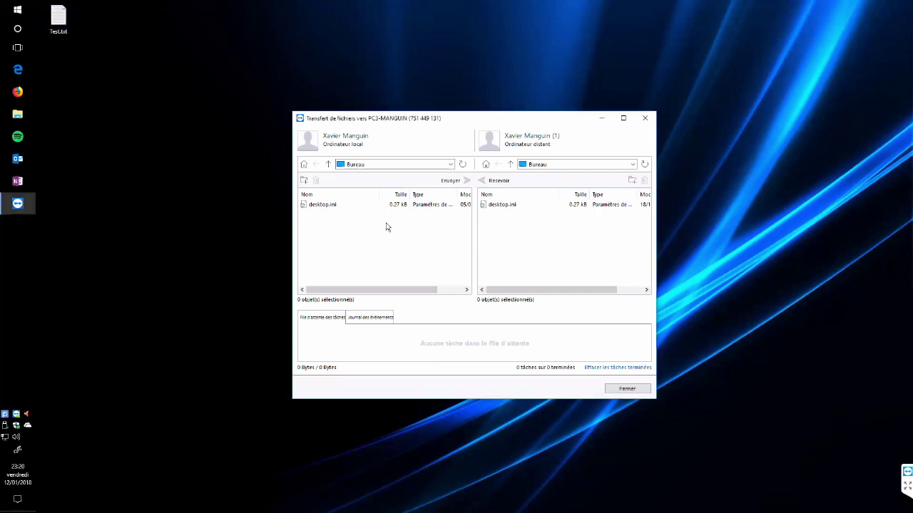
In the file transfer window, browse to the local Bureau folder and select test.txt for sending
{"action": "mouse_move", "coordinate": [18, 209]}
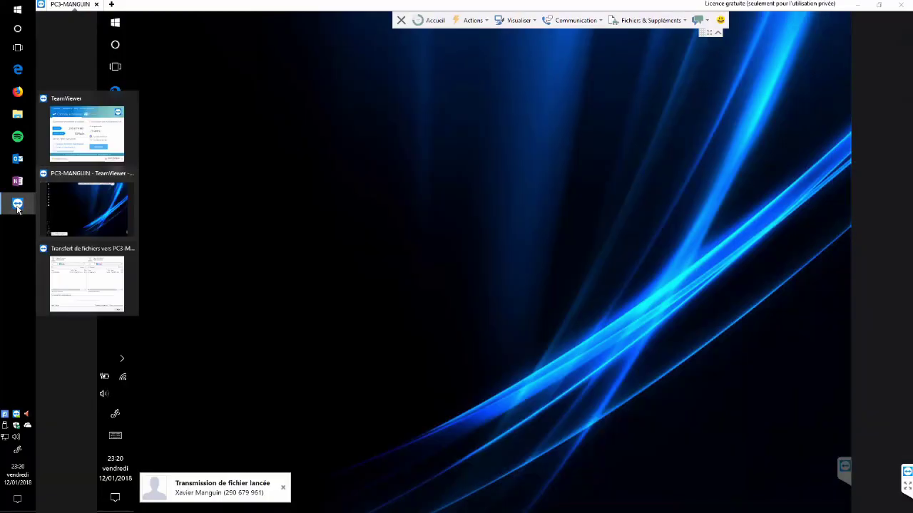
{"action": "left_click", "coordinate": [86, 203]}
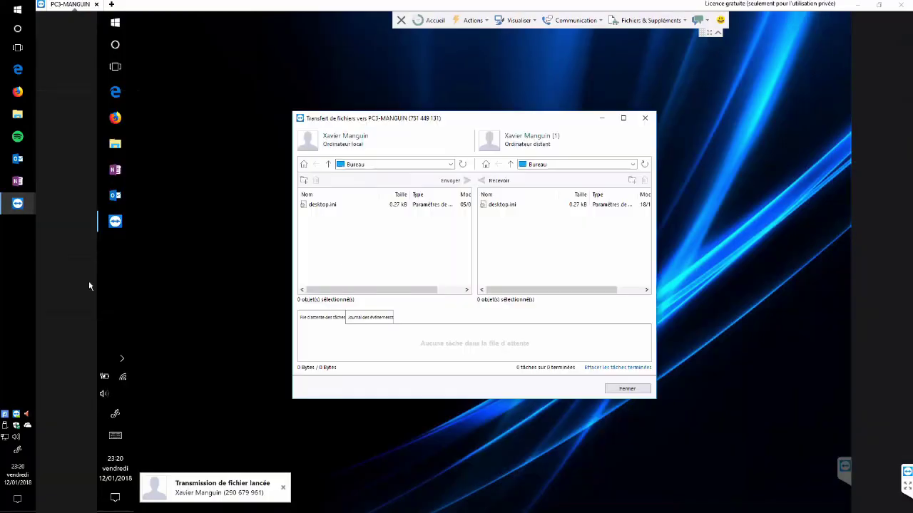
{"action": "left_click", "coordinate": [328, 164]}
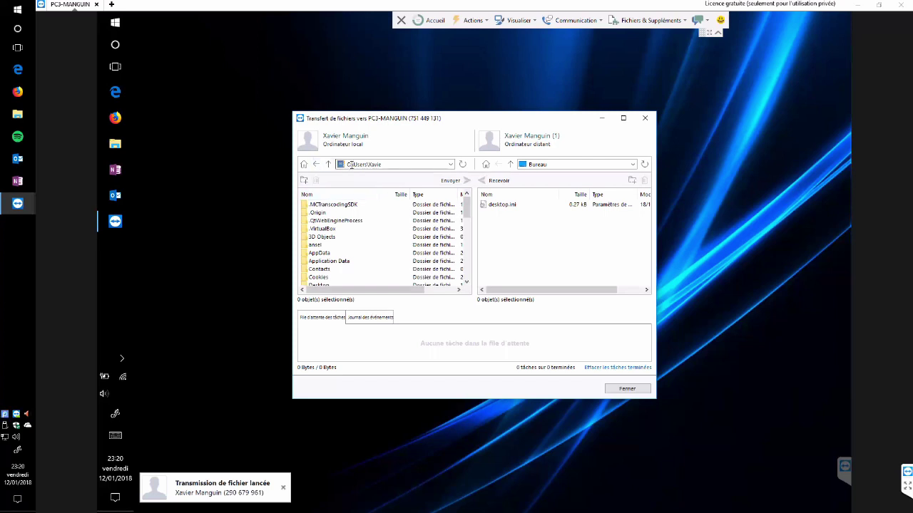
{"action": "scroll", "coordinate": [345, 237], "scroll_direction": "down", "scroll_amount": 4}
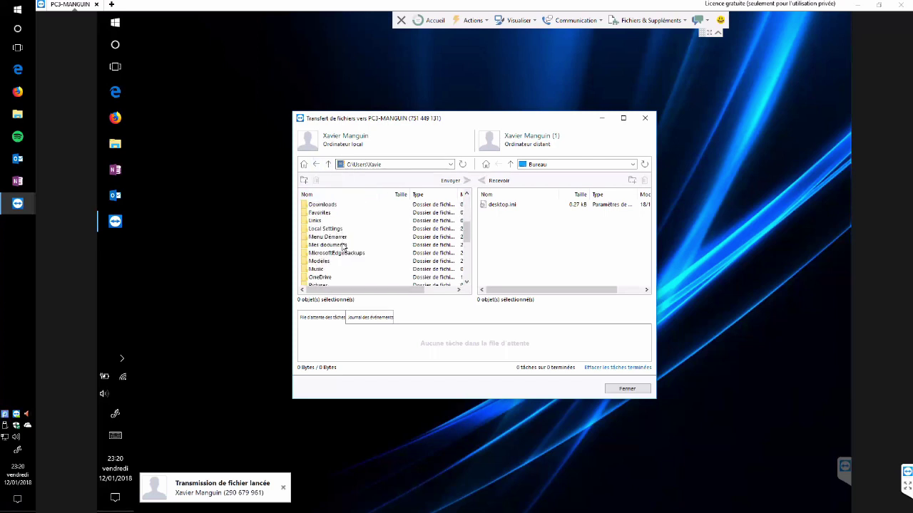
{"action": "scroll", "coordinate": [341, 261], "scroll_direction": "down", "scroll_amount": 2}
{"action": "scroll", "coordinate": [338, 262], "scroll_direction": "down", "scroll_amount": 2}
{"action": "scroll", "coordinate": [339, 259], "scroll_direction": "up", "scroll_amount": 2}
{"action": "scroll", "coordinate": [340, 259], "scroll_direction": "down", "scroll_amount": 1}
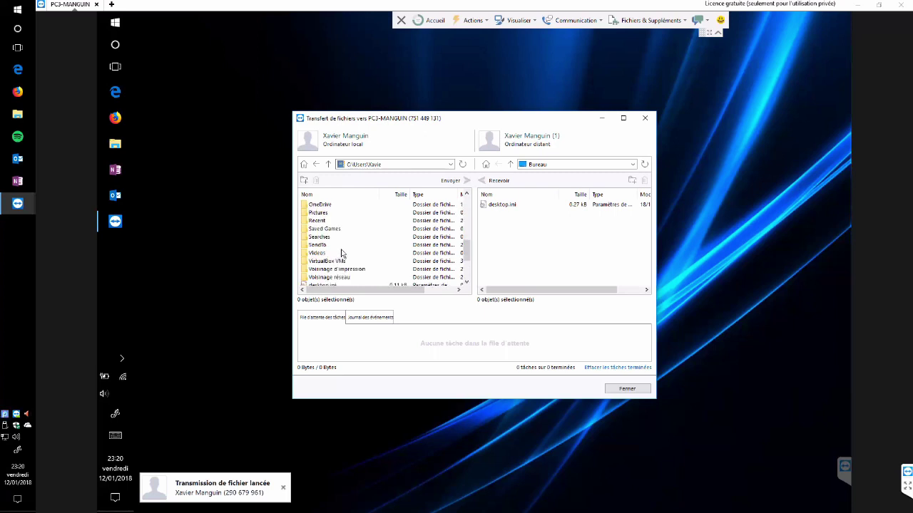
{"action": "scroll", "coordinate": [339, 231], "scroll_direction": "up", "scroll_amount": 1}
{"action": "scroll", "coordinate": [341, 235], "scroll_direction": "up", "scroll_amount": 3}
{"action": "double_click", "coordinate": [344, 214]}
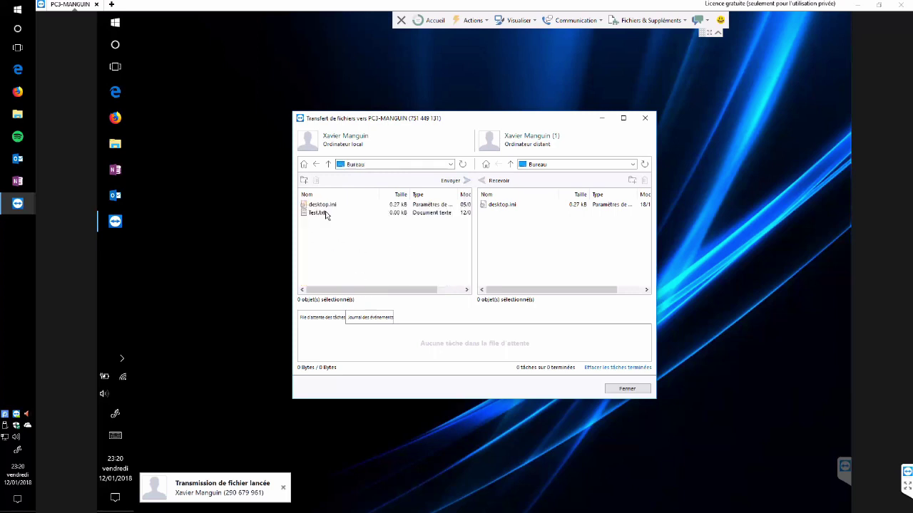
{"action": "left_click", "coordinate": [337, 215]}
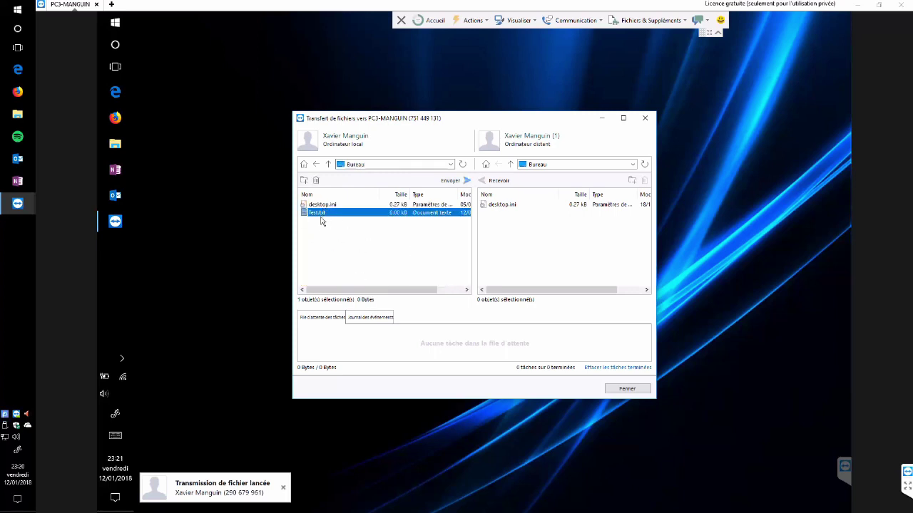
{"action": "left_click_drag", "start_coordinate": [371, 118], "coordinate": [440, 178]}
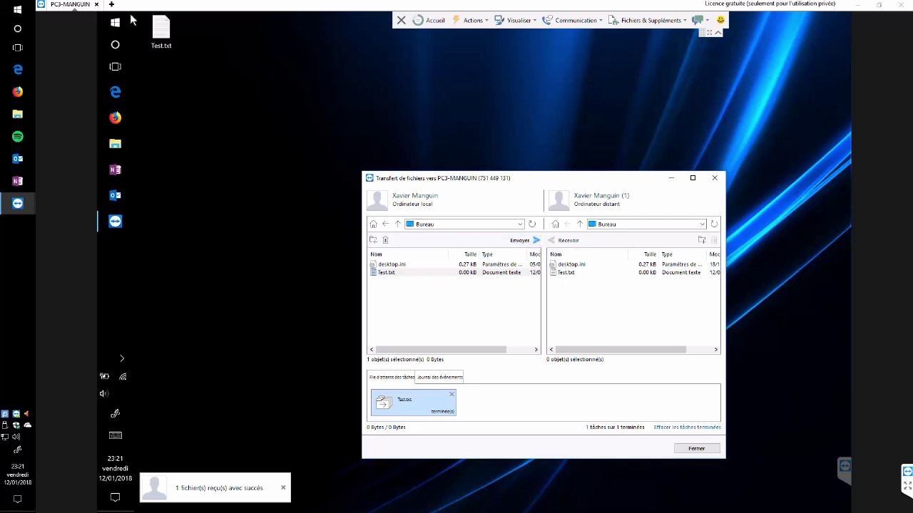
Select Test.txt on the remote desktop, dismiss the file-received notice and glance at the Communication tools
{"action": "left_click", "coordinate": [172, 39]}
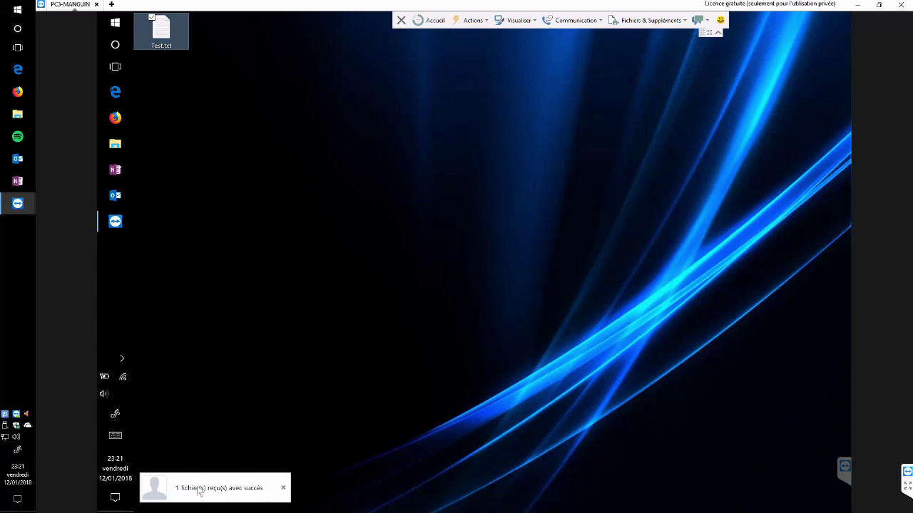
{"action": "left_click", "coordinate": [283, 490]}
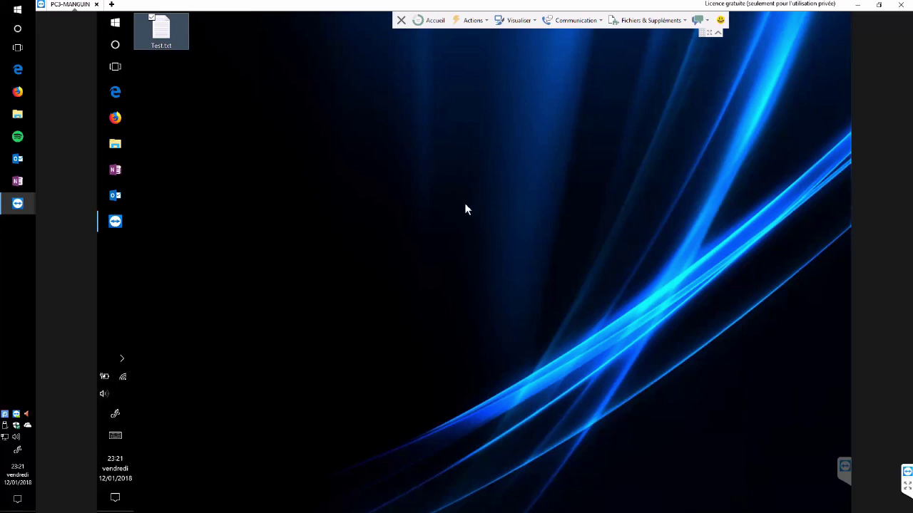
{"action": "left_click", "coordinate": [570, 22]}
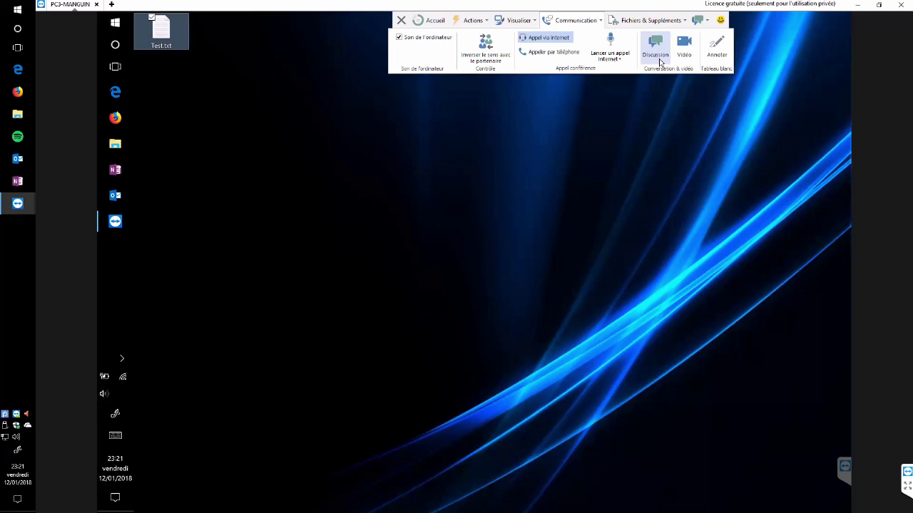
{"action": "left_click", "coordinate": [598, 120]}
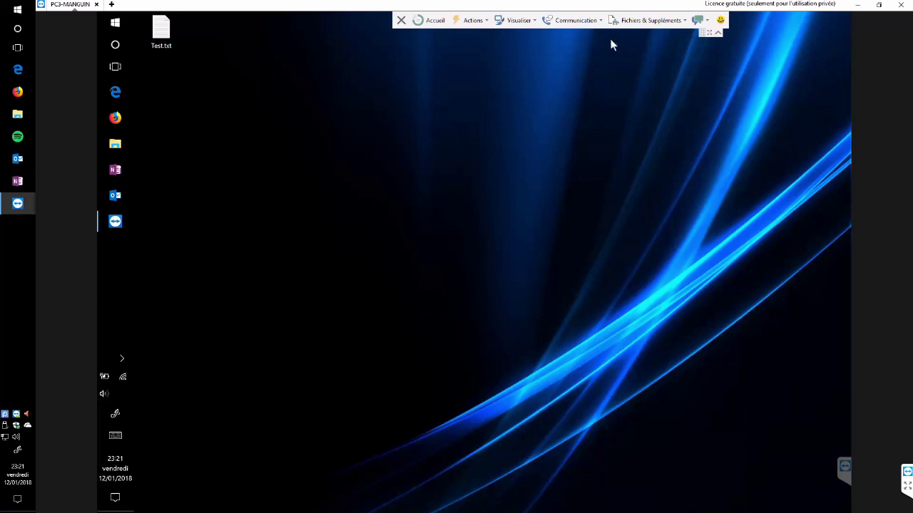
Reopen file transfer from Fichiers & Suppléments to check Test.txt, then close its window
{"action": "left_click", "coordinate": [641, 22]}
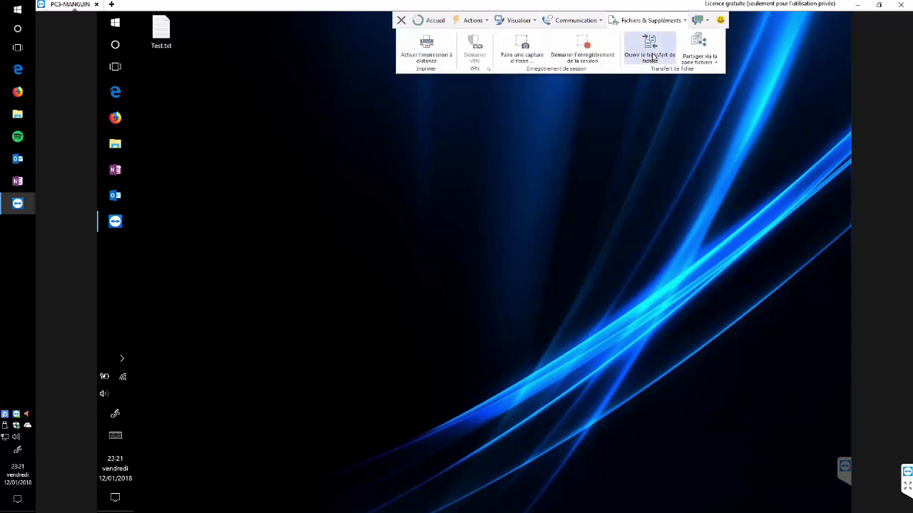
{"action": "left_click", "coordinate": [651, 50]}
{"action": "left_click_drag", "start_coordinate": [507, 179], "coordinate": [505, 158]}
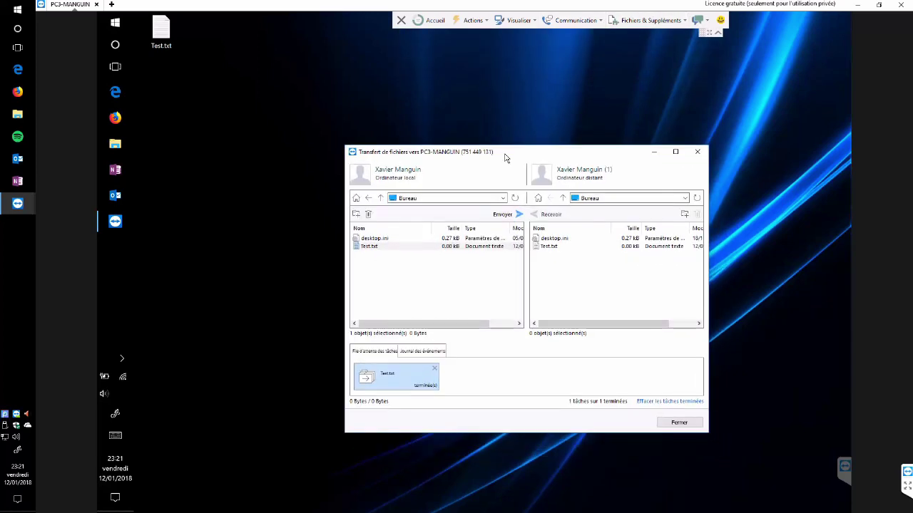
{"action": "left_click", "coordinate": [697, 153]}
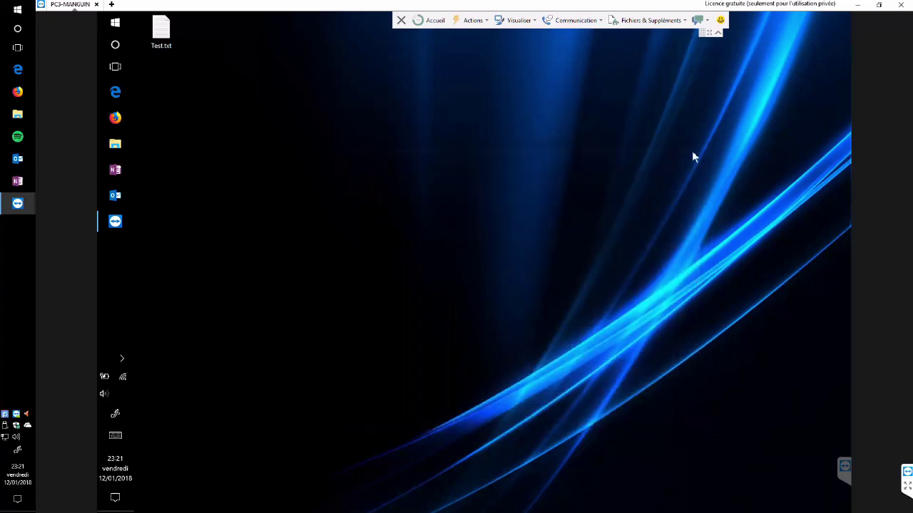
Close the remote session with the X on the session toolbar
{"action": "left_click", "coordinate": [909, 5]}
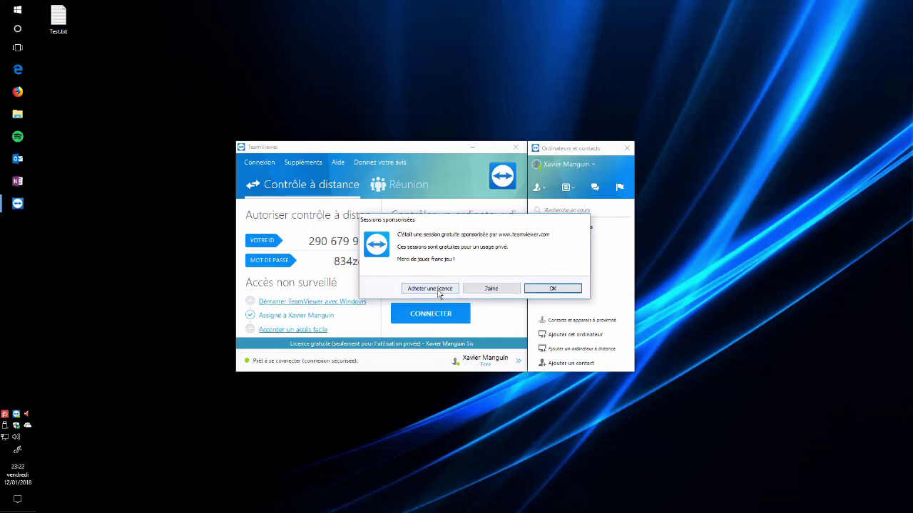
Dismiss the Sessions sponsorisées notice, expand Mes ordinateurs and Déconnecté, and select PC3
{"action": "left_click", "coordinate": [561, 292]}
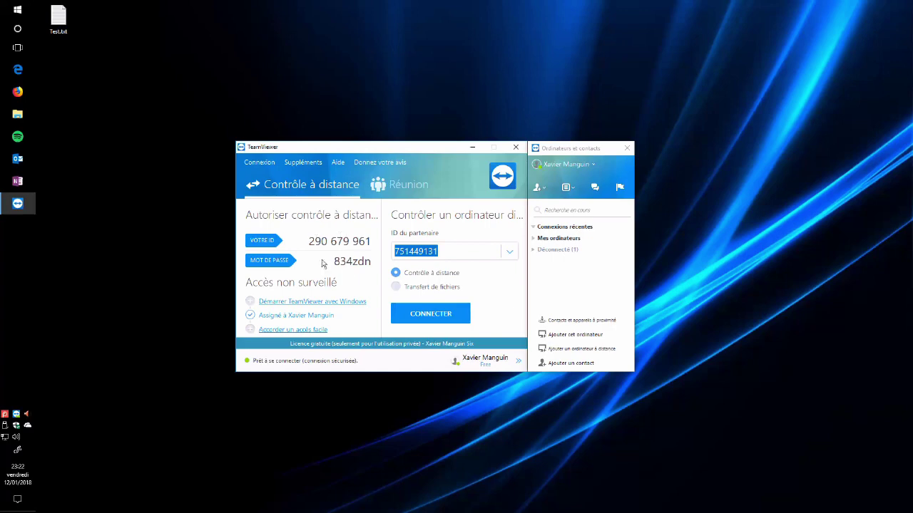
{"action": "left_click", "coordinate": [348, 258]}
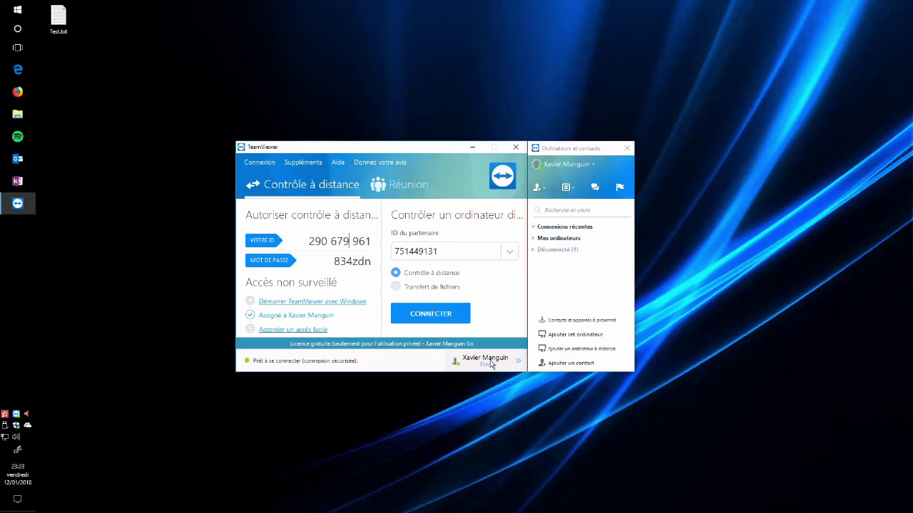
{"action": "left_click", "coordinate": [532, 238]}
{"action": "left_click", "coordinate": [533, 272]}
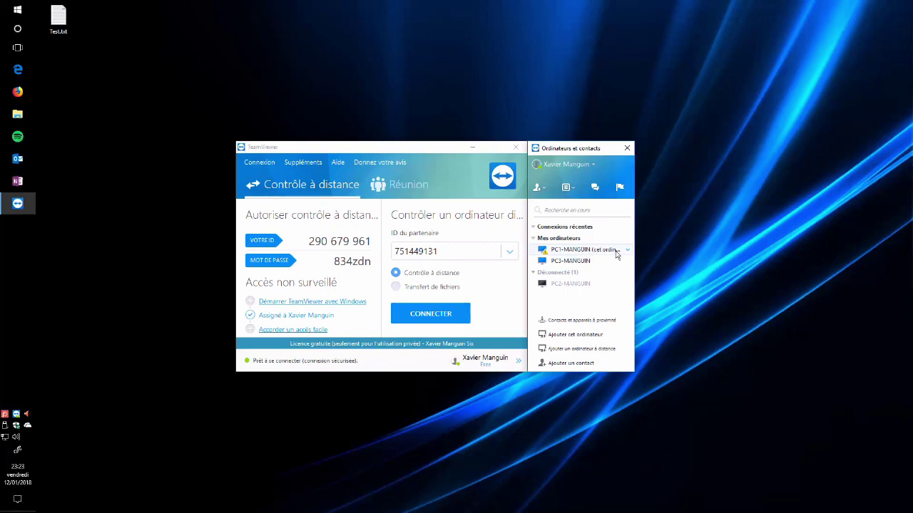
{"action": "left_click", "coordinate": [576, 263]}
Connect to PC3-MANGUIN from Mes ordinateurs and dismiss the sponsored session notice
{"action": "double_click", "coordinate": [575, 263]}
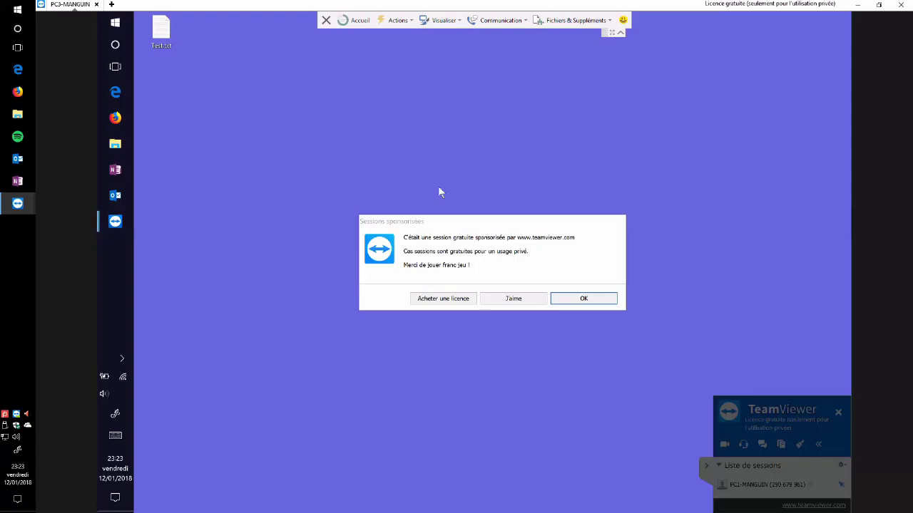
{"action": "left_click", "coordinate": [594, 301]}
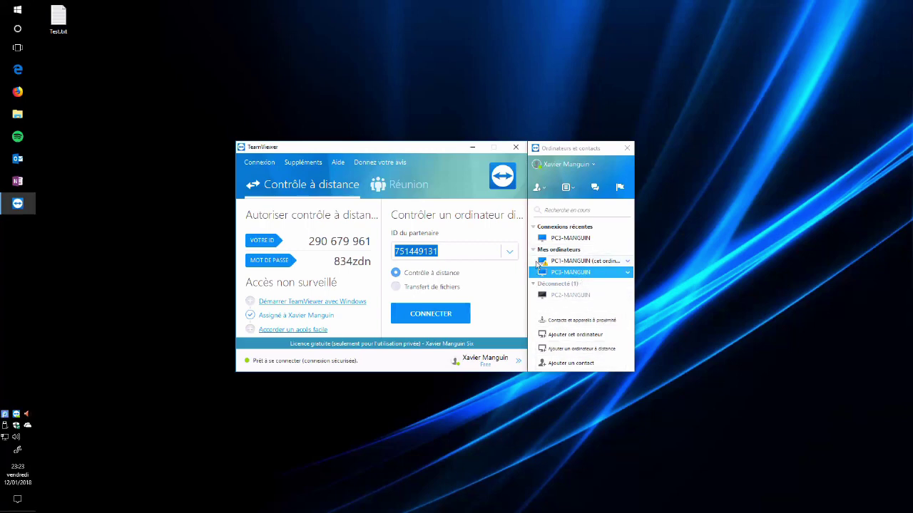
Choose Suppléments > Options
{"action": "left_click", "coordinate": [309, 163]}
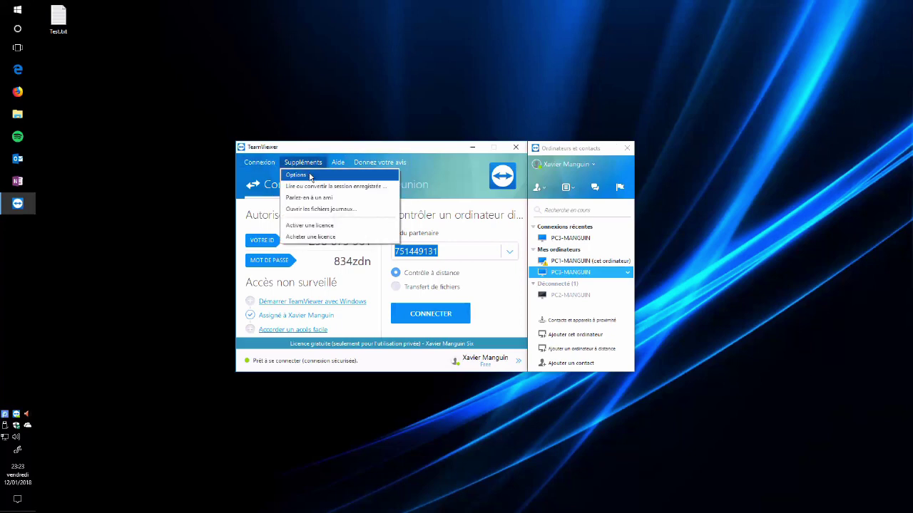
{"action": "left_click", "coordinate": [313, 177]}
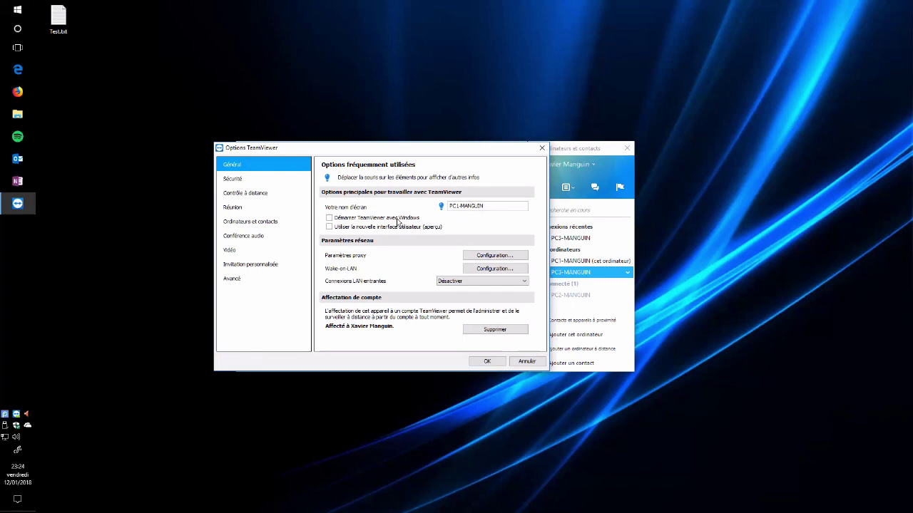
On the Général page, set Connexions LAN entrantes to Accepter exclusivement and confirm with OK
{"action": "mouse_move", "coordinate": [402, 222]}
{"action": "key", "text": "super"}
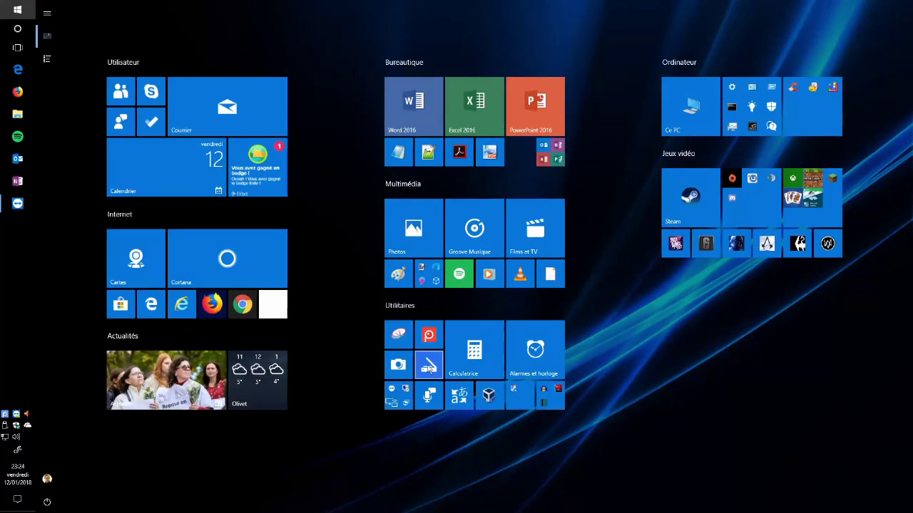
{"action": "left_click", "coordinate": [19, 13]}
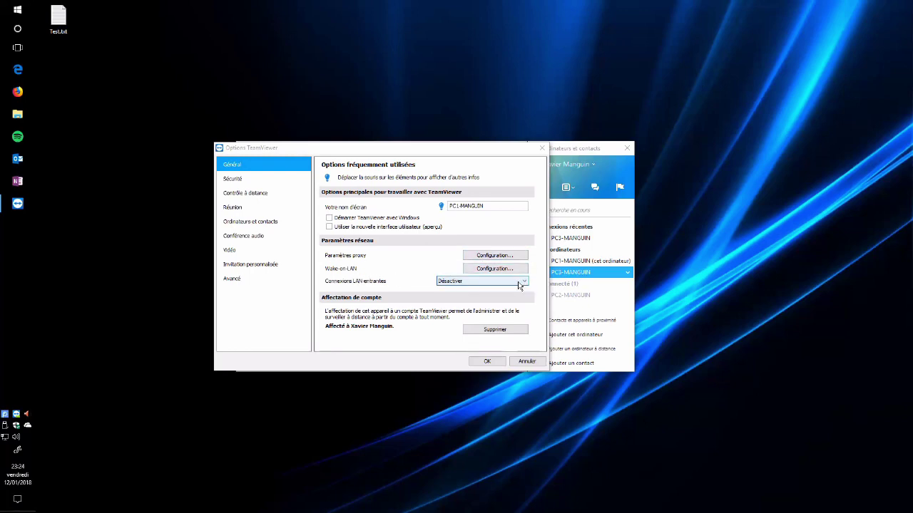
{"action": "mouse_move", "coordinate": [387, 286]}
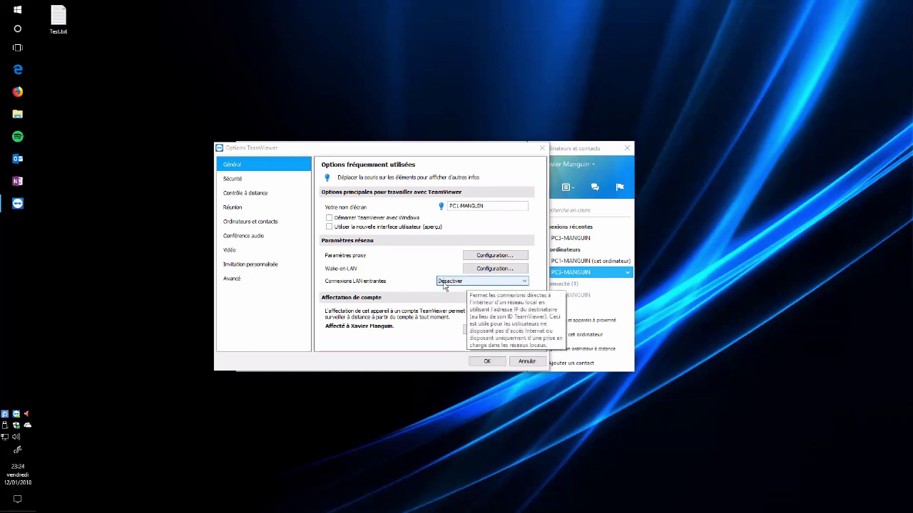
{"action": "left_click", "coordinate": [460, 282]}
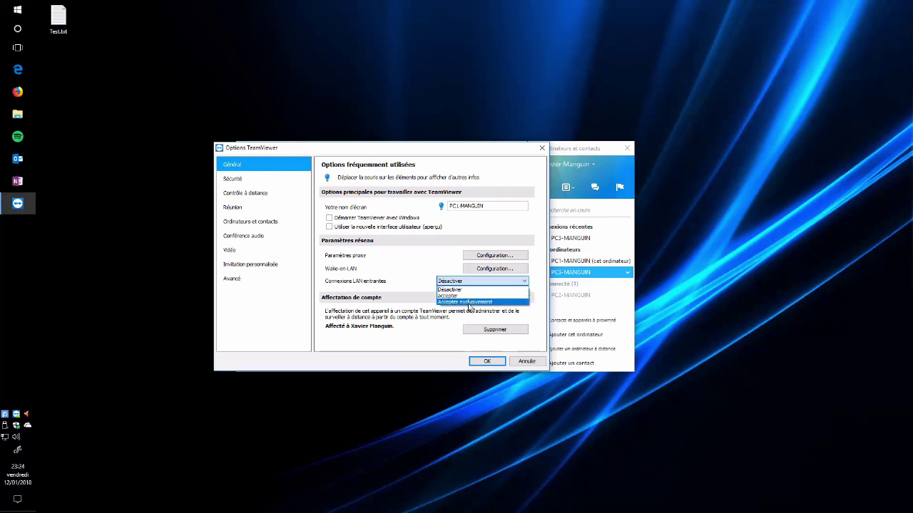
{"action": "left_click", "coordinate": [469, 302]}
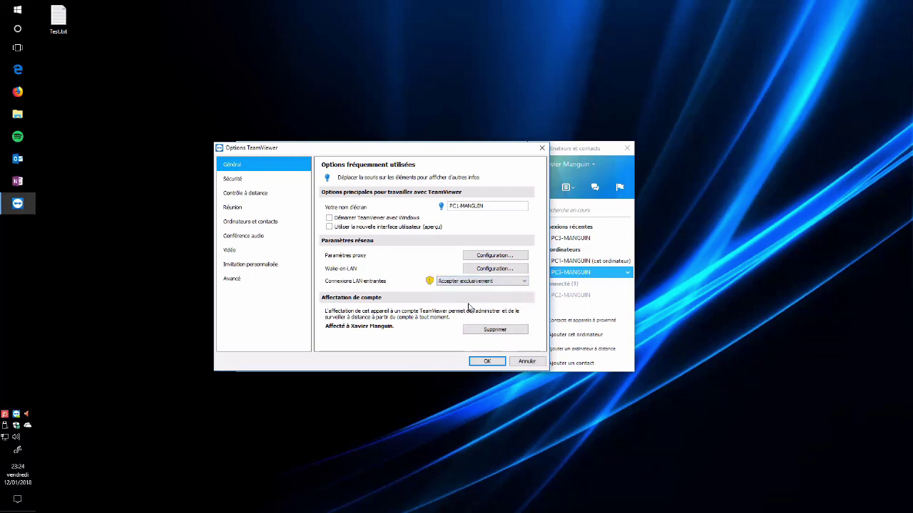
{"action": "left_click", "coordinate": [485, 361]}
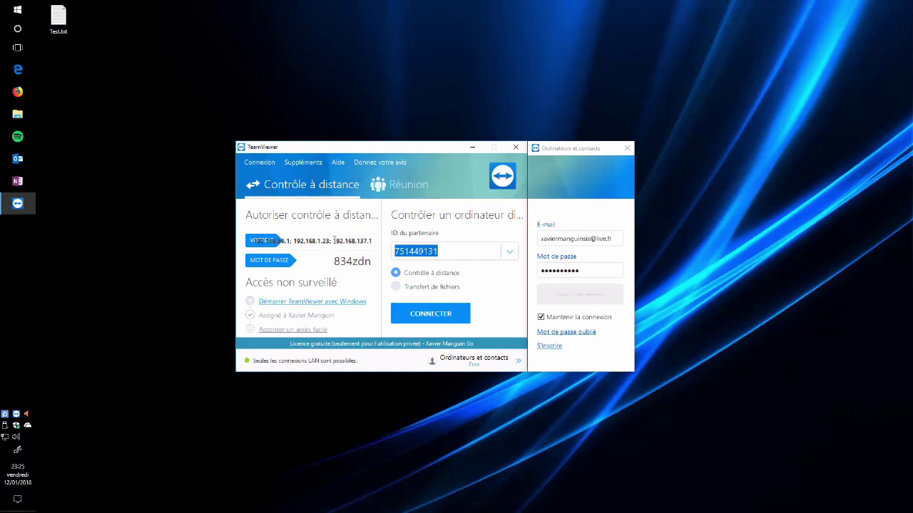
Select the local IP address 192.168.137.1 shown under Votre ID
{"action": "left_click_drag", "start_coordinate": [333, 241], "coordinate": [373, 242]}
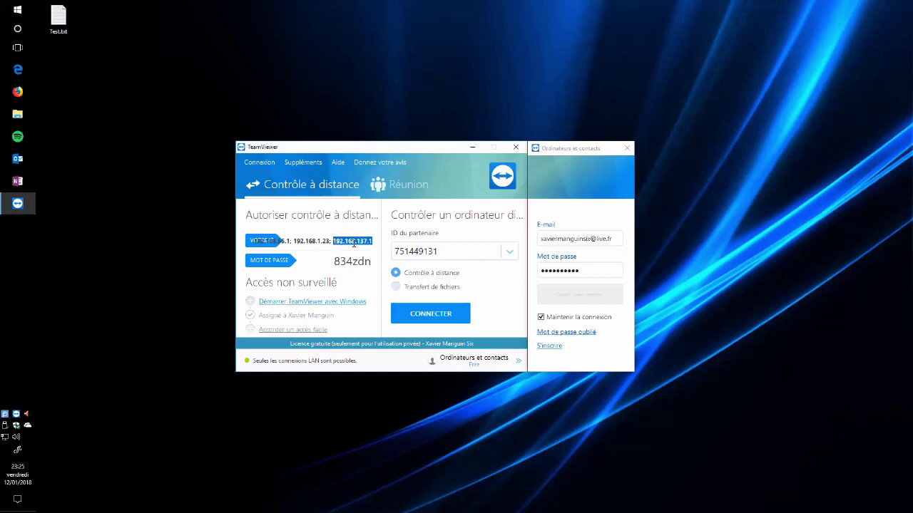
In Suppléments > Options, set Connexions LAN entrantes to Désactiver
{"action": "left_click", "coordinate": [303, 163]}
{"action": "left_click", "coordinate": [296, 175]}
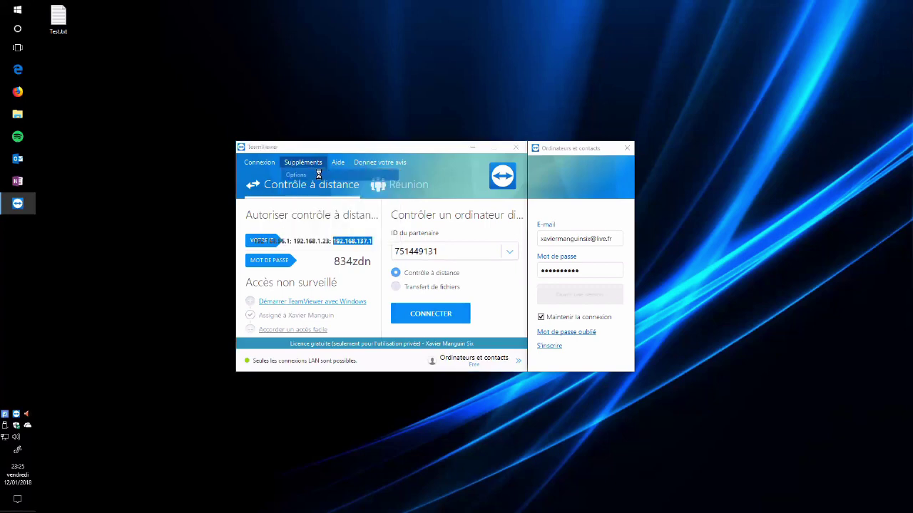
{"action": "left_click", "coordinate": [483, 281]}
{"action": "left_click", "coordinate": [483, 289]}
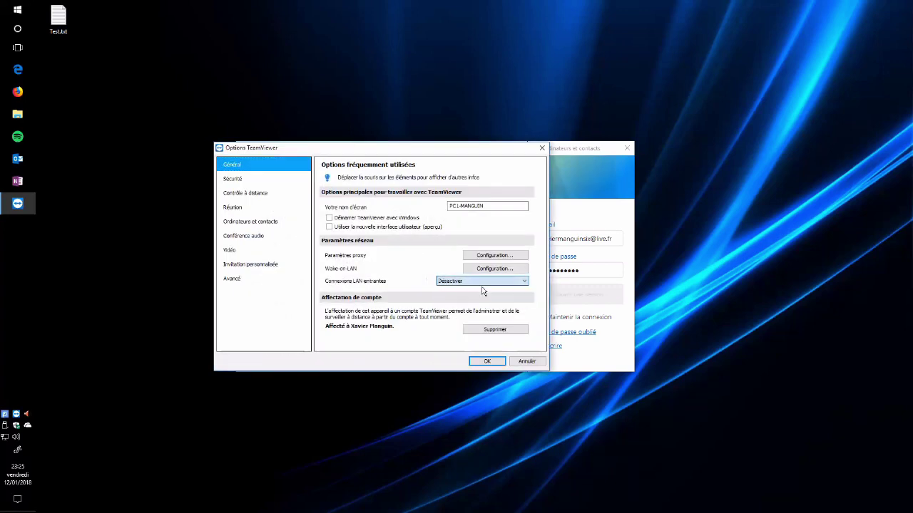
Under Sécurité, try Standard random password strength, dismiss the warning, and save with OK
{"action": "left_click", "coordinate": [242, 184]}
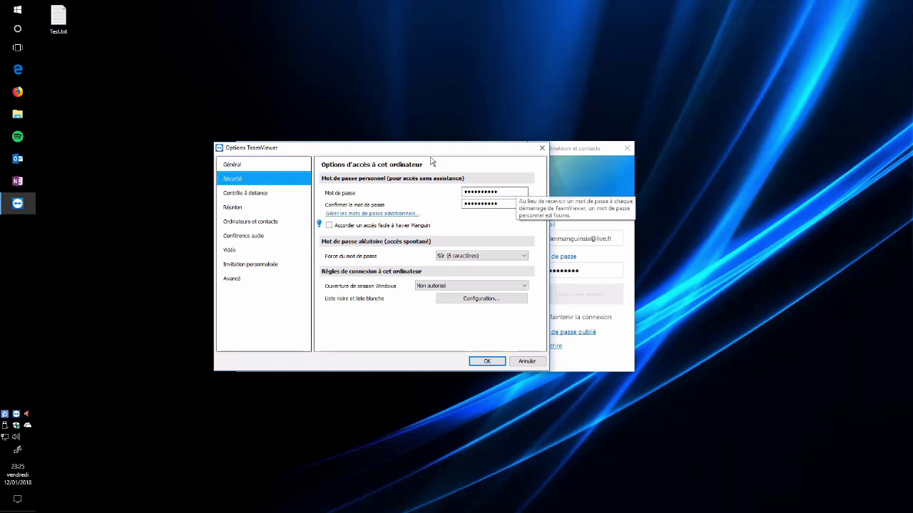
{"action": "left_click_drag", "start_coordinate": [420, 150], "coordinate": [394, 172]}
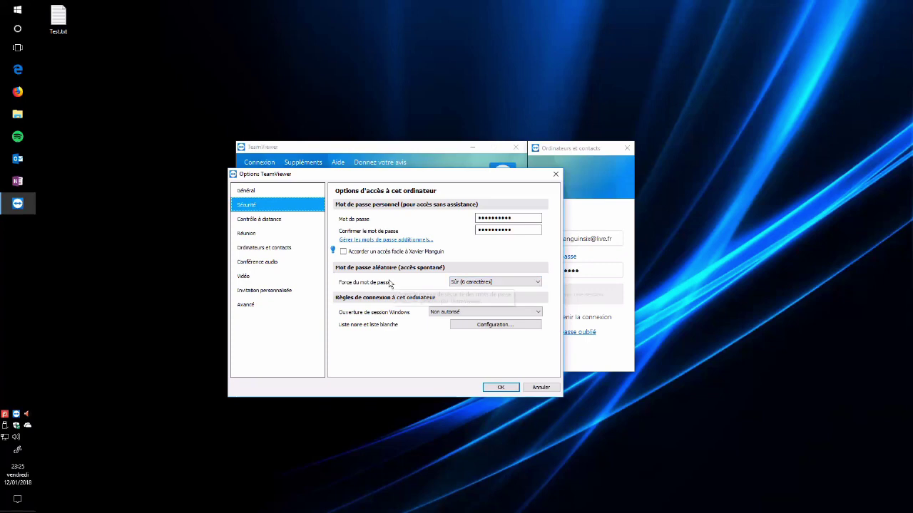
{"action": "left_click", "coordinate": [477, 283]}
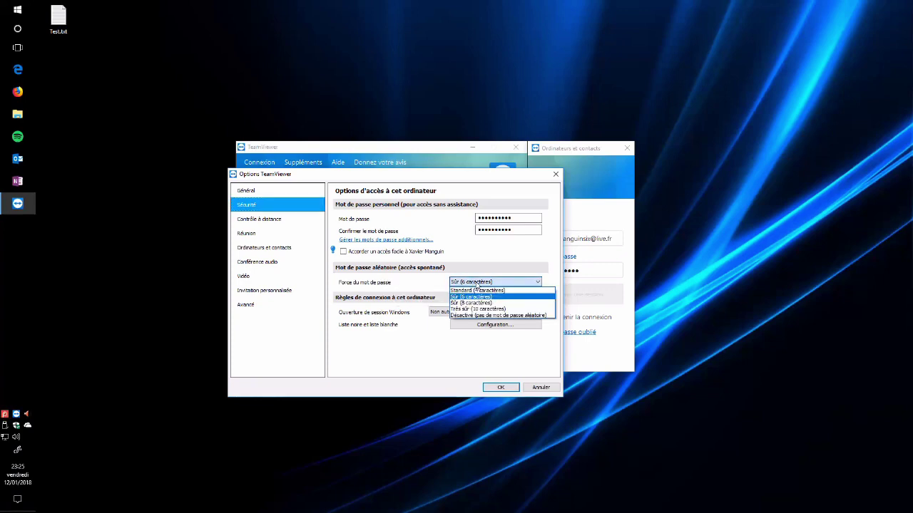
{"action": "left_click", "coordinate": [490, 291]}
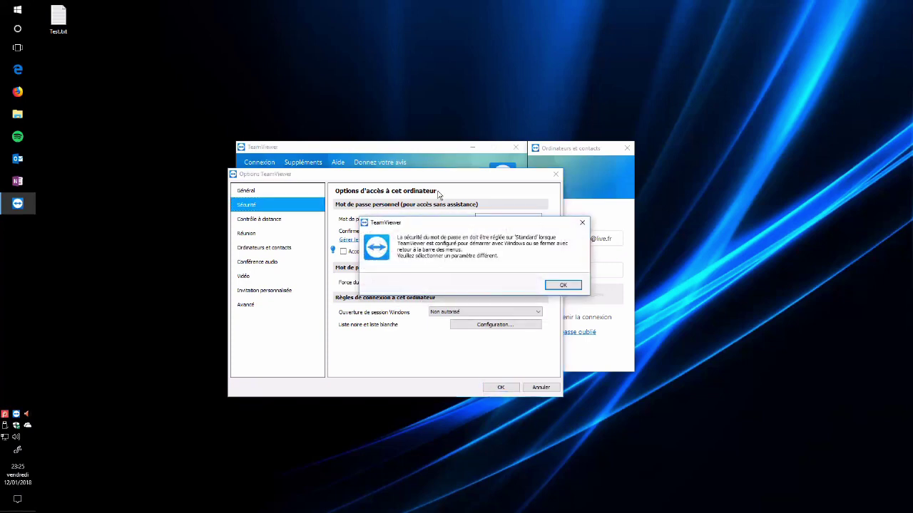
{"action": "left_click", "coordinate": [563, 284]}
{"action": "left_click", "coordinate": [499, 386]}
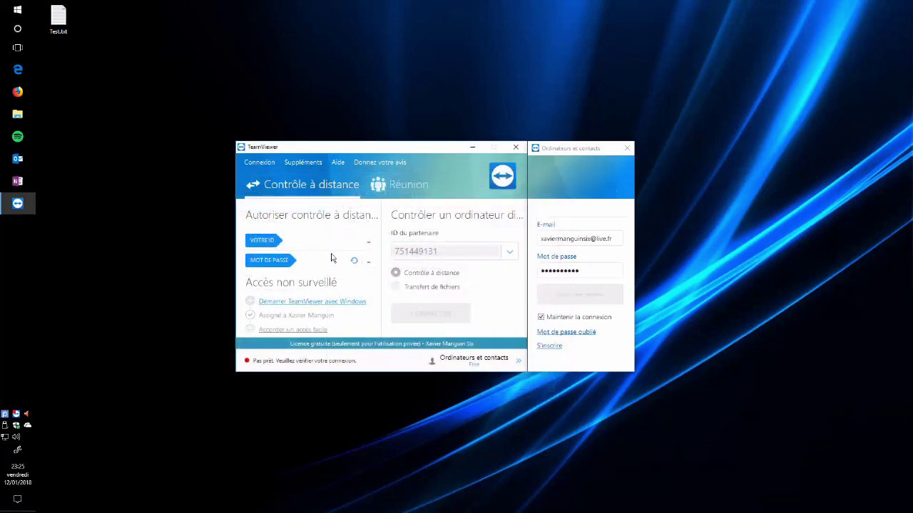
Generate a new random session password and open the Sécurité options page
{"action": "left_click", "coordinate": [326, 262]}
{"action": "left_click", "coordinate": [355, 265]}
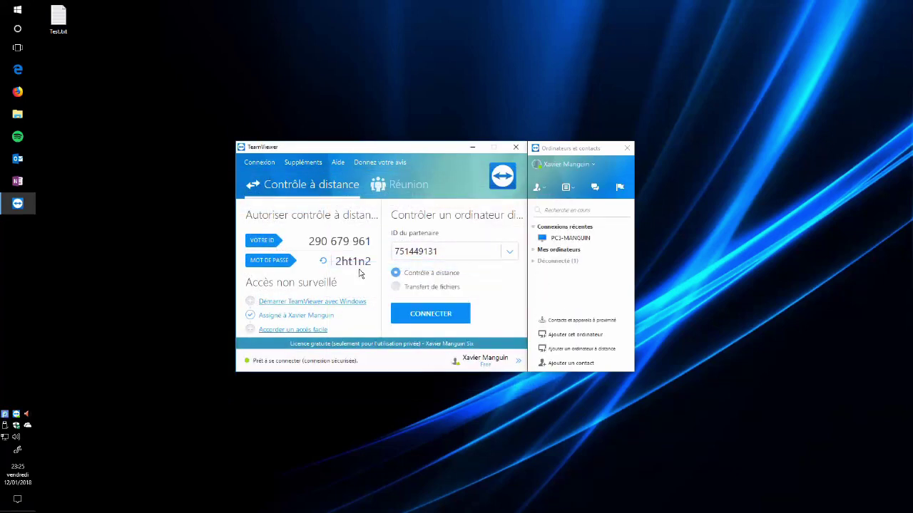
{"action": "left_click", "coordinate": [305, 166]}
{"action": "left_click", "coordinate": [296, 176]}
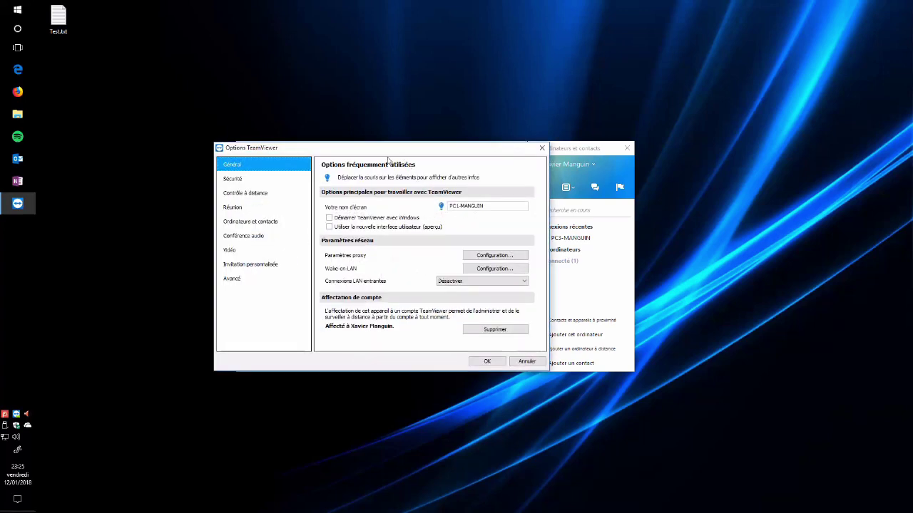
{"action": "left_click", "coordinate": [255, 180]}
Try Standard (4 caractères) password strength, dismiss its warning, and leave strength at Sûr (6 caractères)
{"action": "left_click", "coordinate": [499, 256]}
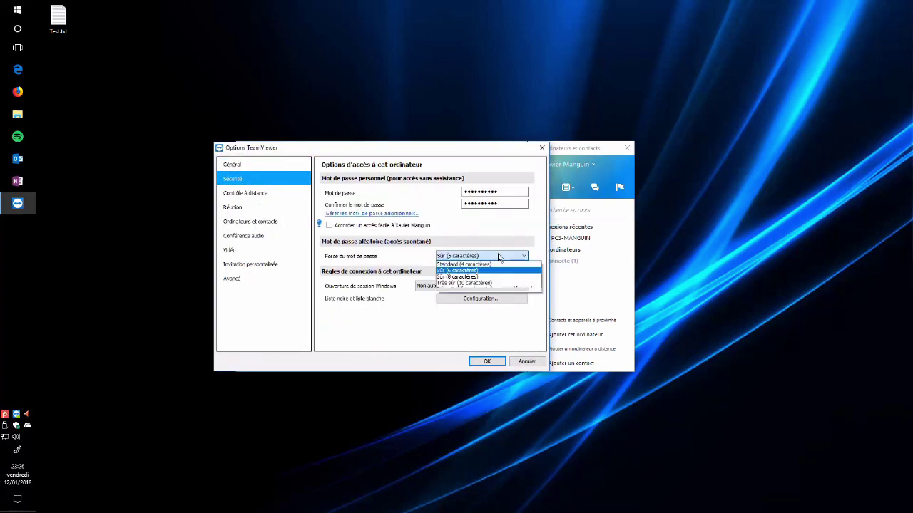
{"action": "left_click", "coordinate": [497, 264]}
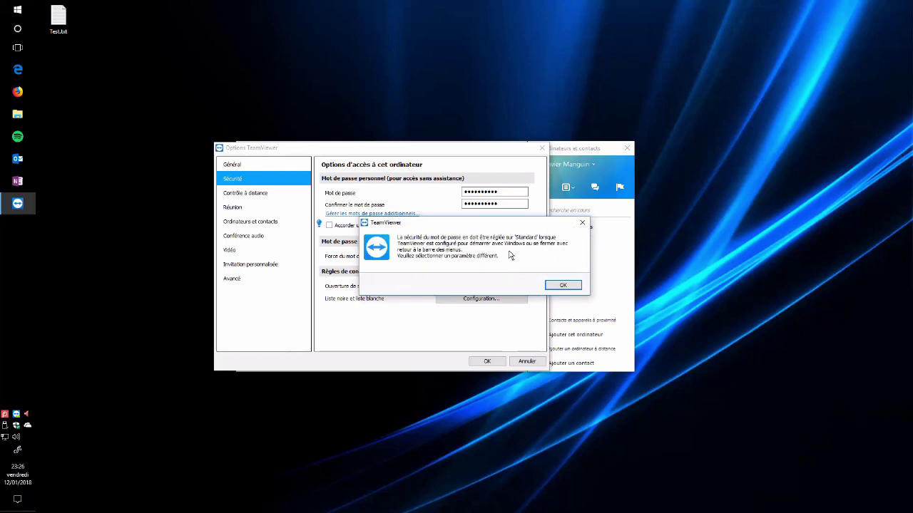
{"action": "left_click", "coordinate": [563, 286]}
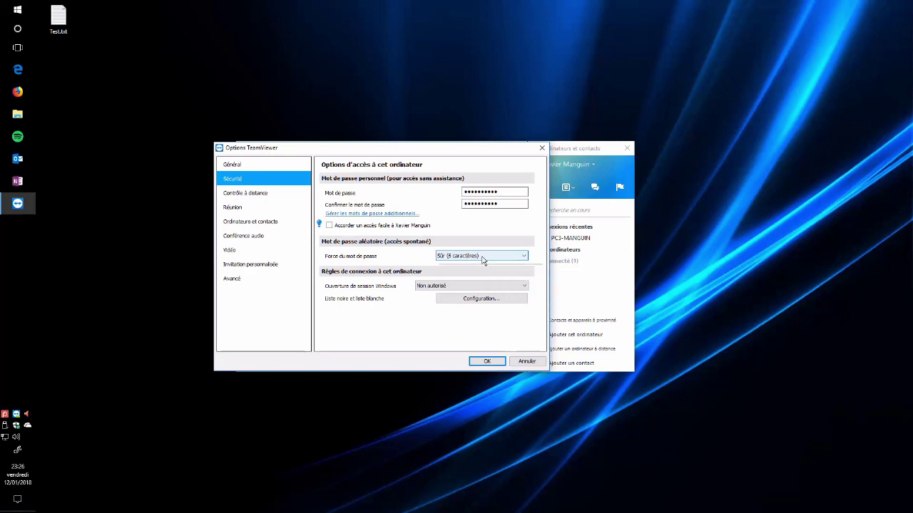
{"action": "left_click", "coordinate": [482, 258]}
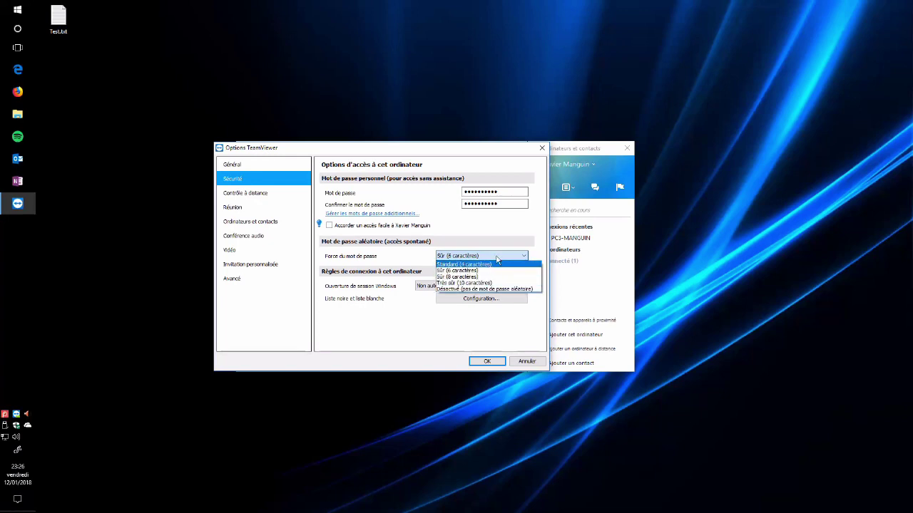
{"action": "left_click", "coordinate": [460, 270]}
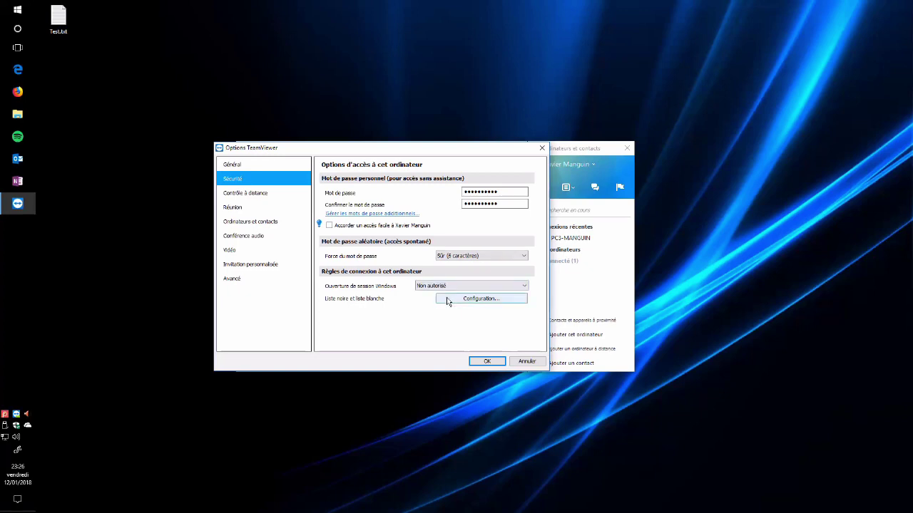
{"action": "left_click", "coordinate": [263, 196]}
Browse the Réunion, Ordinateurs et contacts, Conférence audio, Vidéo and Avancé option pages
{"action": "left_click", "coordinate": [264, 209]}
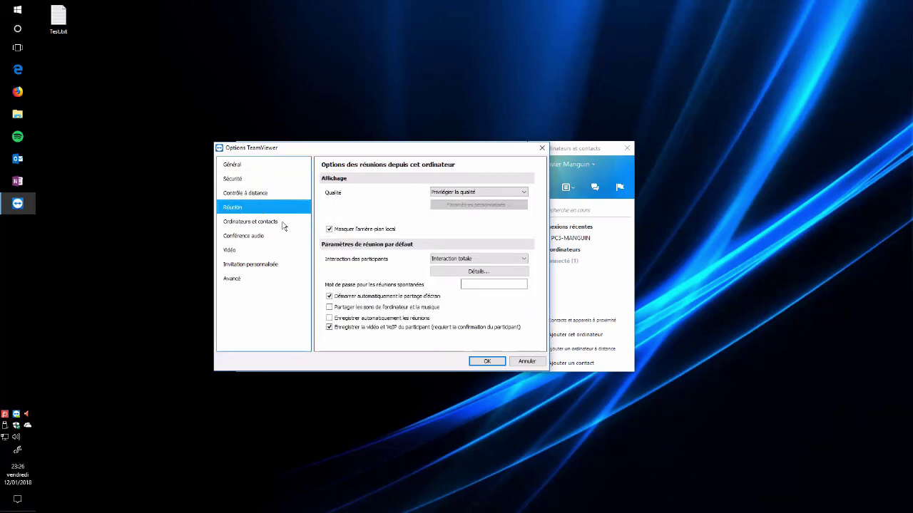
{"action": "left_click", "coordinate": [272, 224]}
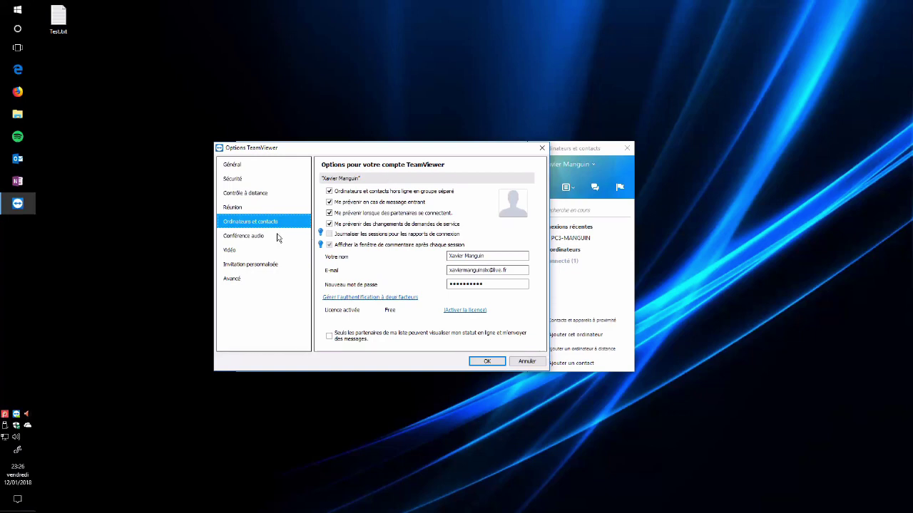
{"action": "left_click_drag", "start_coordinate": [429, 149], "coordinate": [319, 129]}
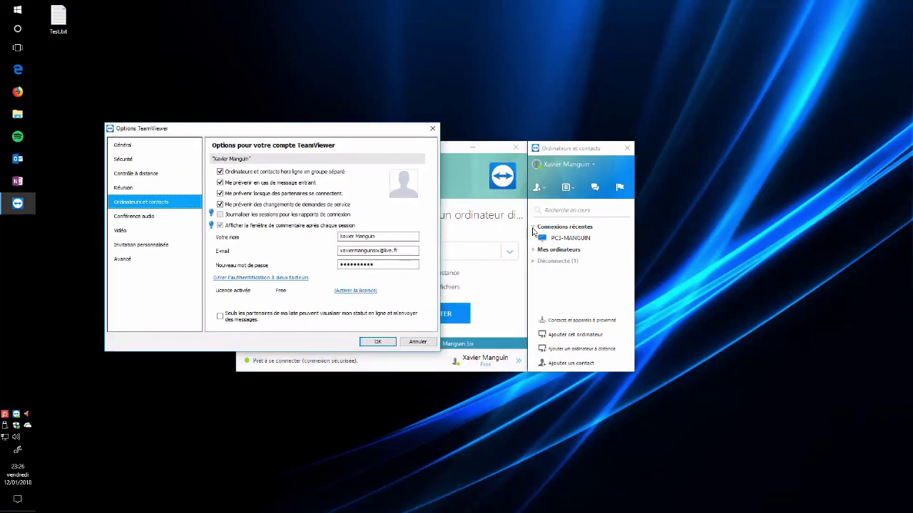
{"action": "left_click", "coordinate": [144, 220]}
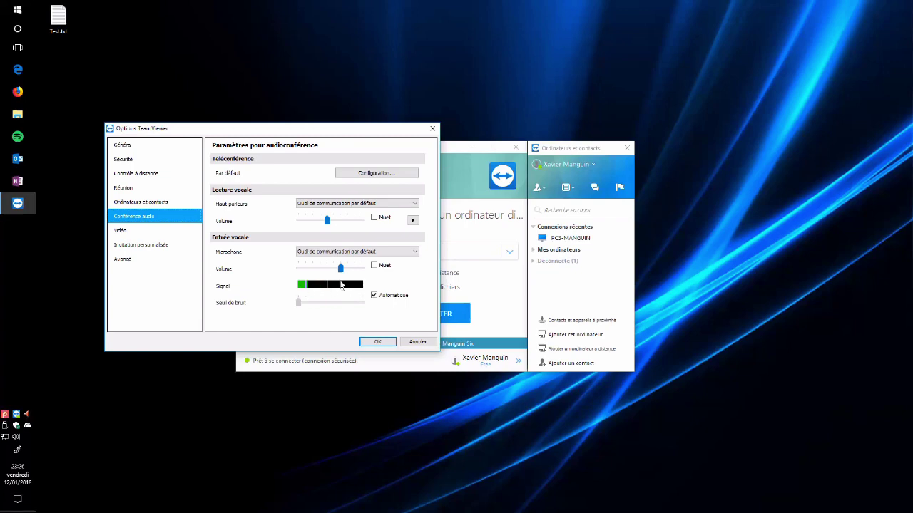
{"action": "left_click", "coordinate": [160, 233]}
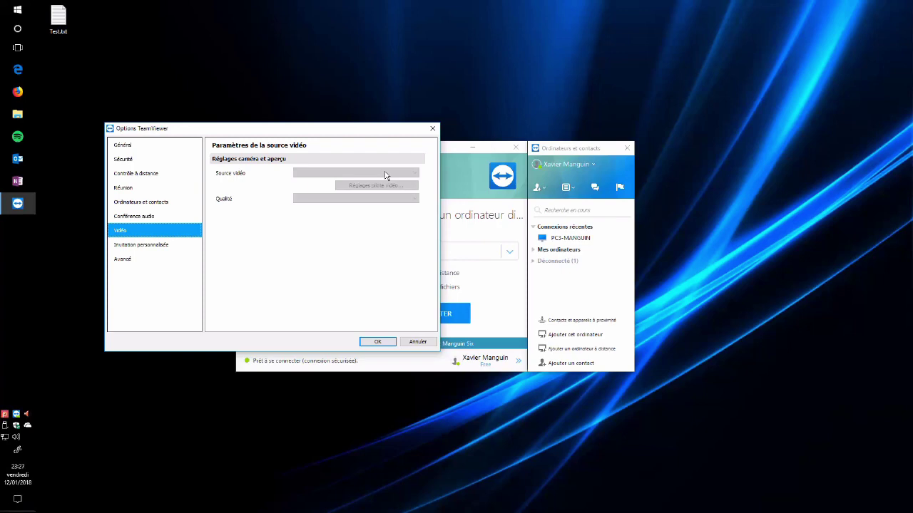
{"action": "left_click", "coordinate": [154, 258]}
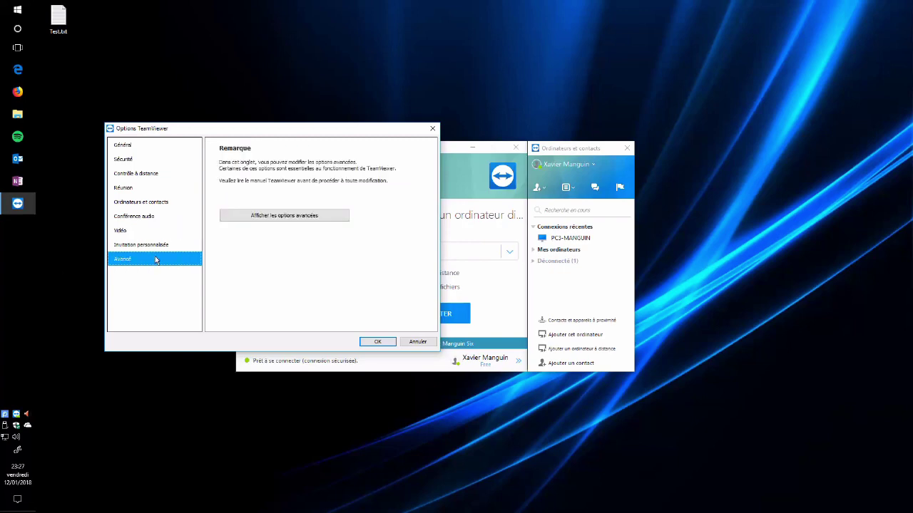
Confirm the options with OK and exit TeamViewer completely
{"action": "left_click", "coordinate": [378, 343]}
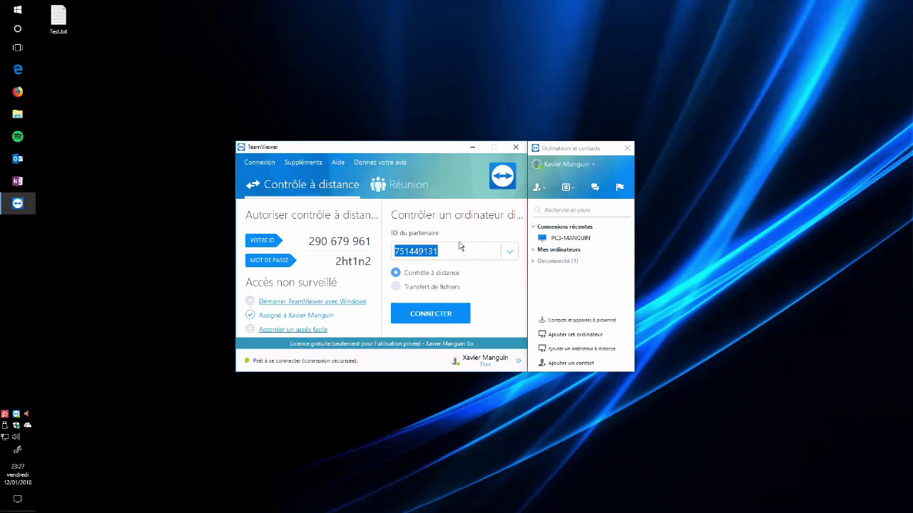
{"action": "left_click", "coordinate": [521, 147]}
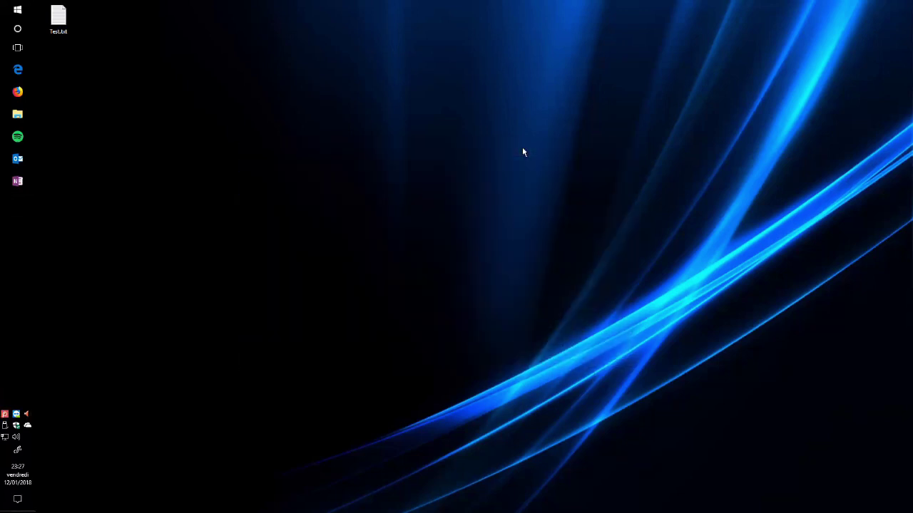